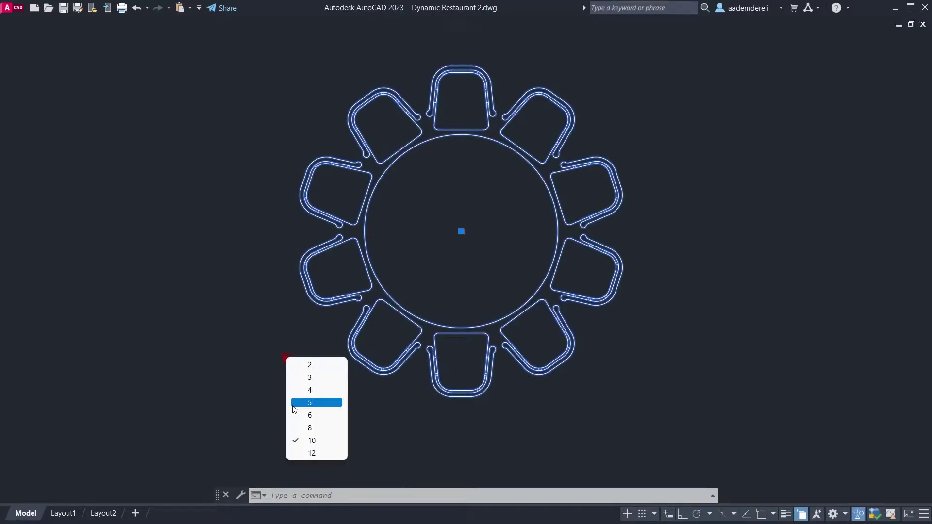
Cycle the table's seat-count grip through 5, 4 and 2 seats, ending on 12 seats.
{"action": "left_click", "coordinate": [295, 413]}
{"action": "left_click", "coordinate": [285, 358]}
{"action": "left_click", "coordinate": [293, 391]}
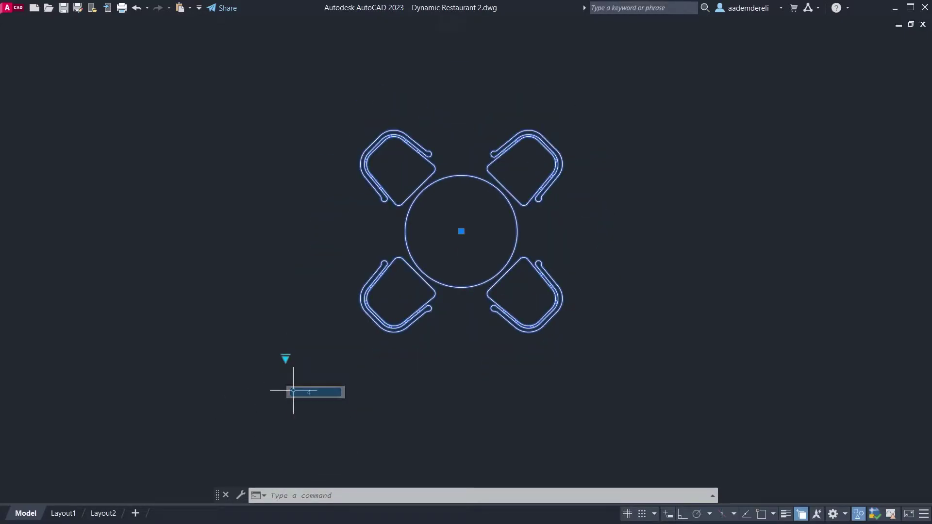
{"action": "left_click", "coordinate": [285, 358]}
{"action": "left_click", "coordinate": [309, 368]}
{"action": "left_click", "coordinate": [285, 358]}
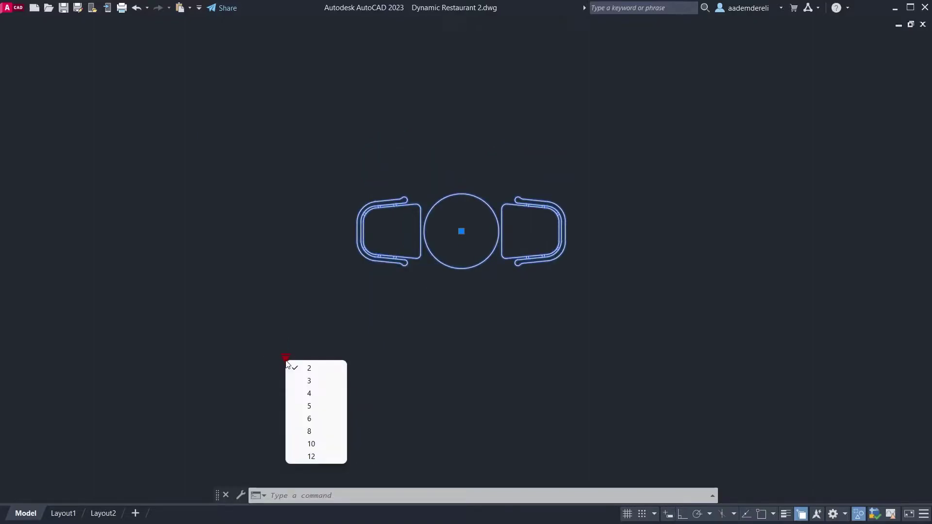
{"action": "left_click", "coordinate": [311, 457]}
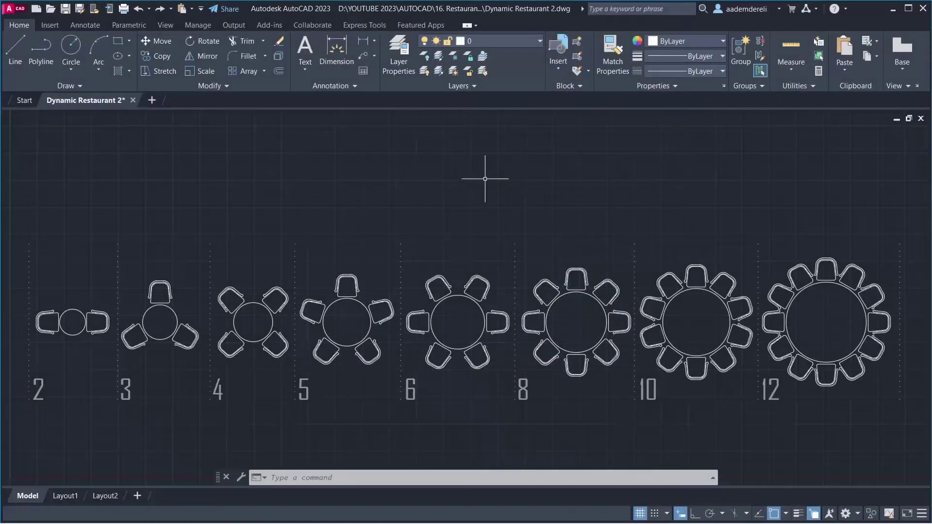
Copy the 2-seat table from its centre and paste it as a block above the original.
{"action": "left_click", "coordinate": [101, 292]}
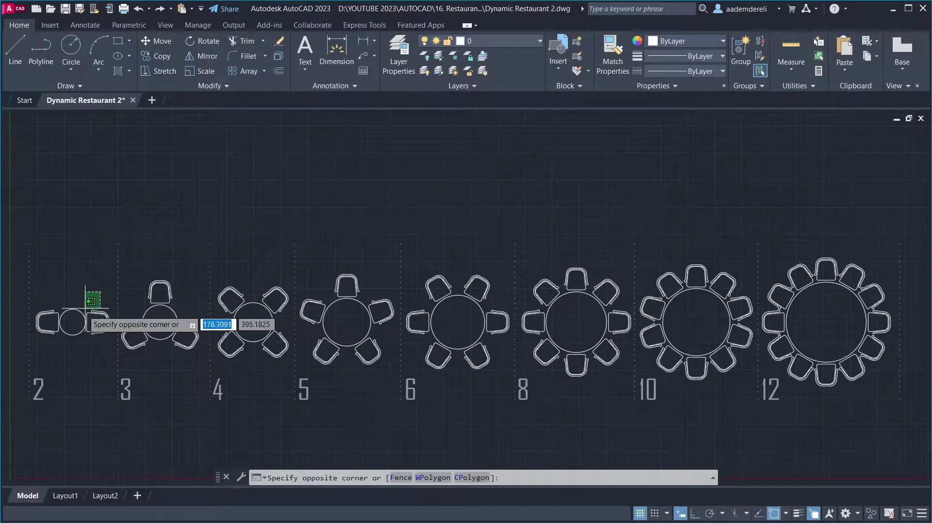
{"action": "left_click", "coordinate": [52, 344]}
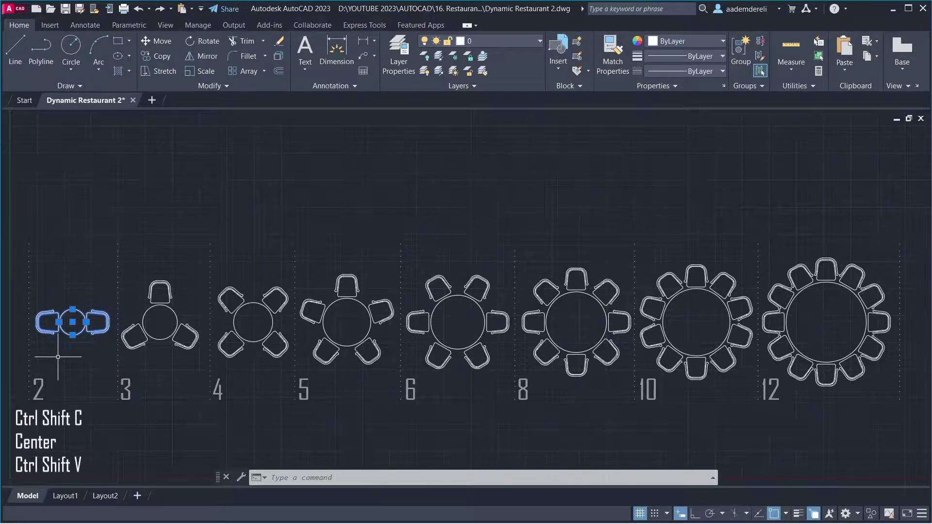
{"action": "key", "text": "ctrl+shift+c"}
{"action": "left_click", "coordinate": [73, 322]}
{"action": "key", "text": "ctrl+shift+v"}
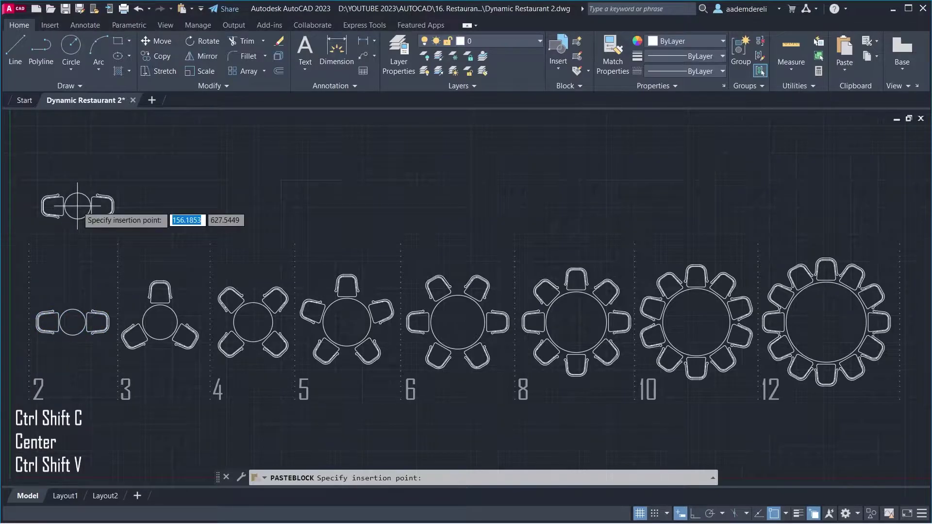
{"action": "left_click", "coordinate": [73, 172]}
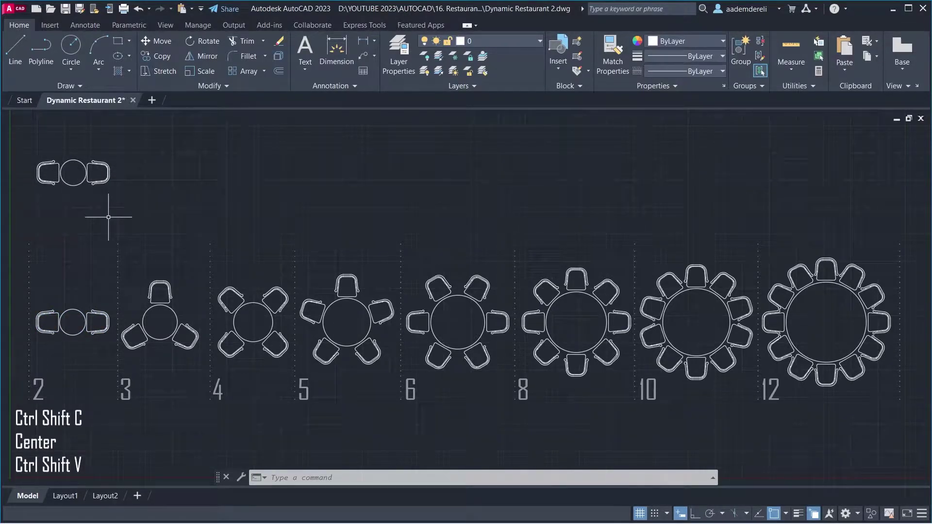
{"action": "left_click", "coordinate": [94, 182]}
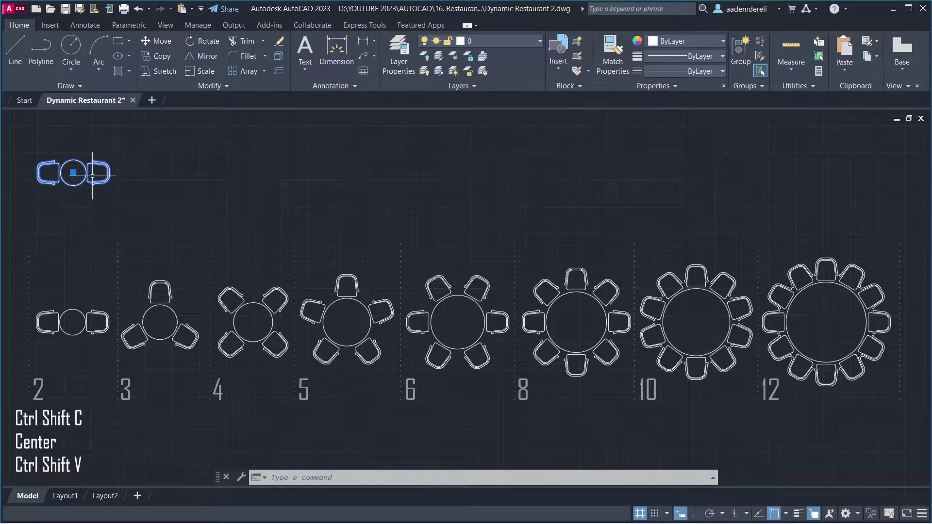
{"action": "key", "text": "Escape"}
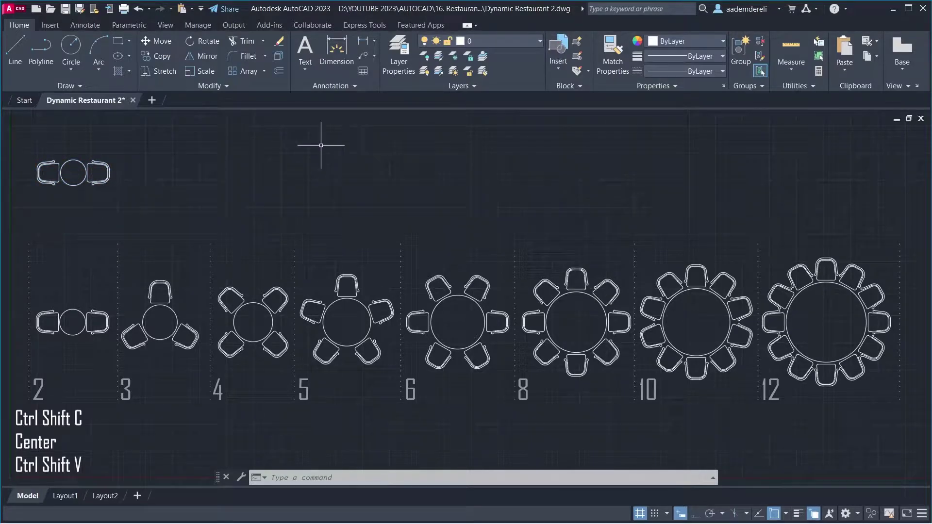
{"action": "left_click", "coordinate": [556, 68]}
Paste a centre-based block copy of the 3-seat table into the top row.
{"action": "left_click", "coordinate": [206, 267]}
{"action": "left_click", "coordinate": [136, 339]}
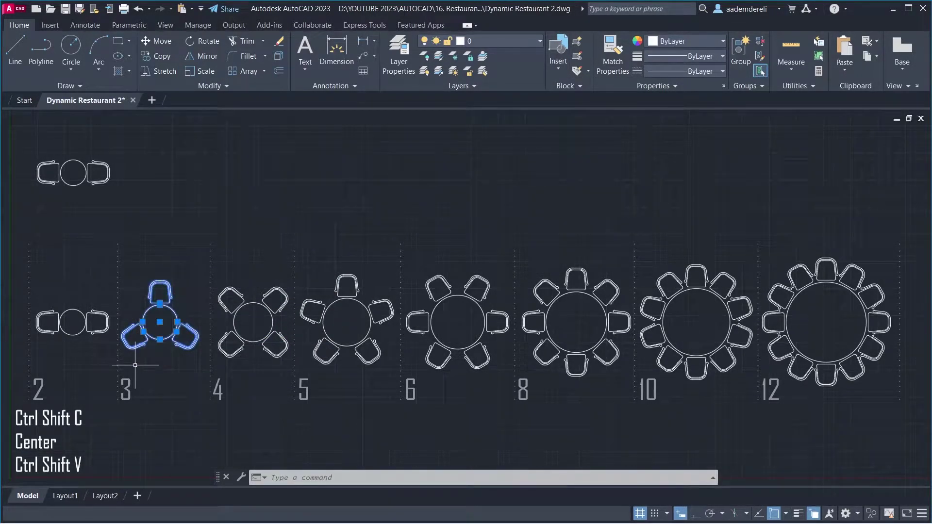
{"action": "key", "text": "ctrl+shift+c"}
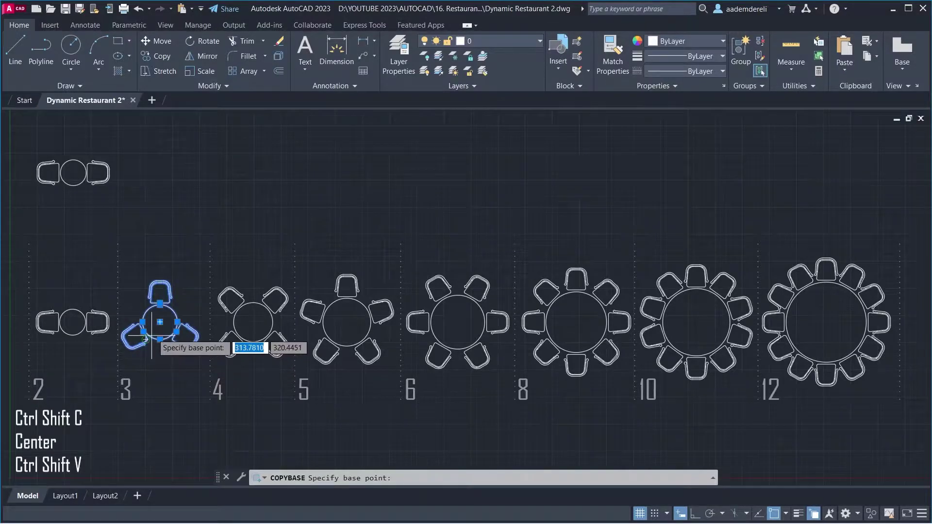
{"action": "left_click", "coordinate": [159, 321]}
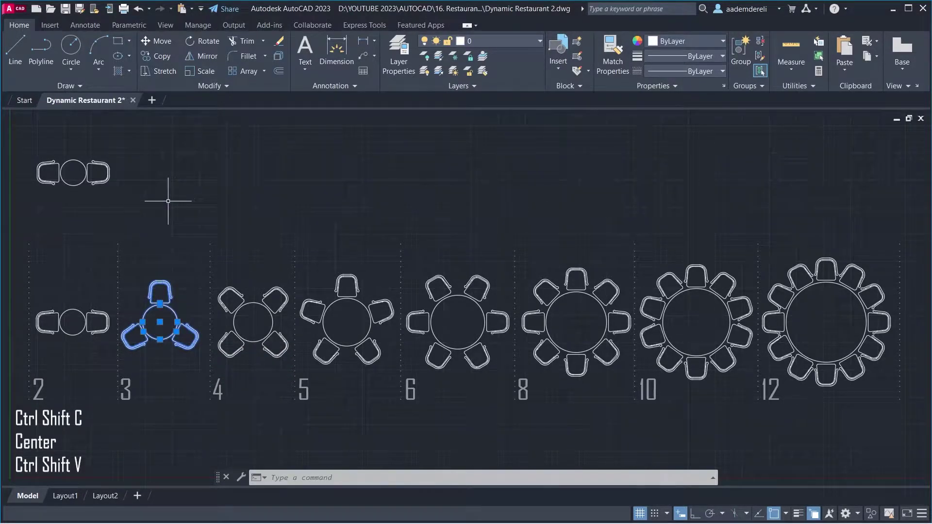
{"action": "key", "text": "ctrl+shift+v"}
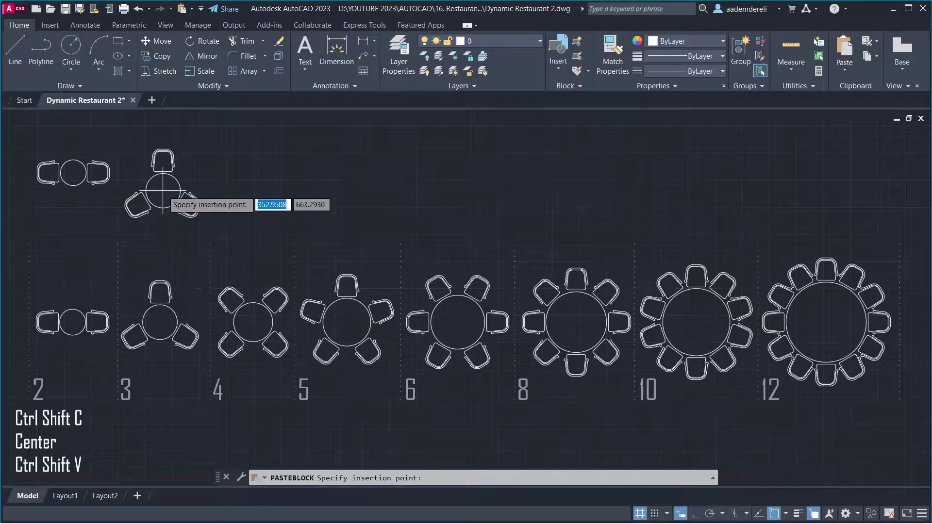
{"action": "left_click", "coordinate": [162, 191]}
Add a centre-based block copy of the 4-seat table to the top row.
{"action": "left_click", "coordinate": [278, 274]}
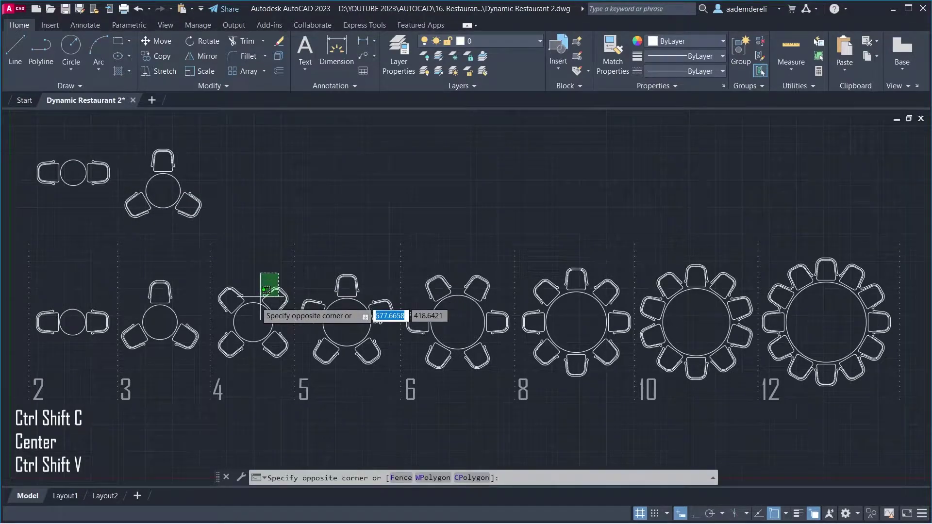
{"action": "left_click", "coordinate": [231, 342]}
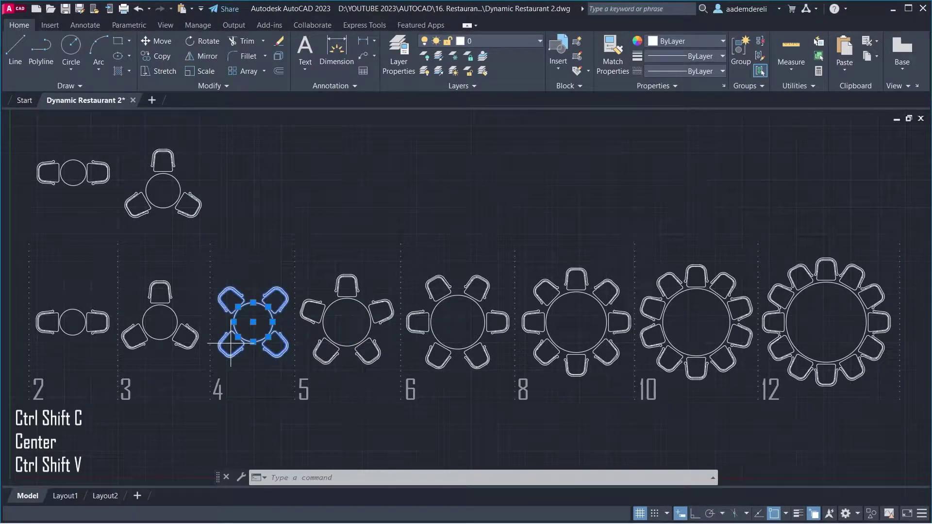
{"action": "key", "text": "ctrl+shift+c"}
{"action": "left_click", "coordinate": [253, 322]}
{"action": "key", "text": "ctrl+shift+v"}
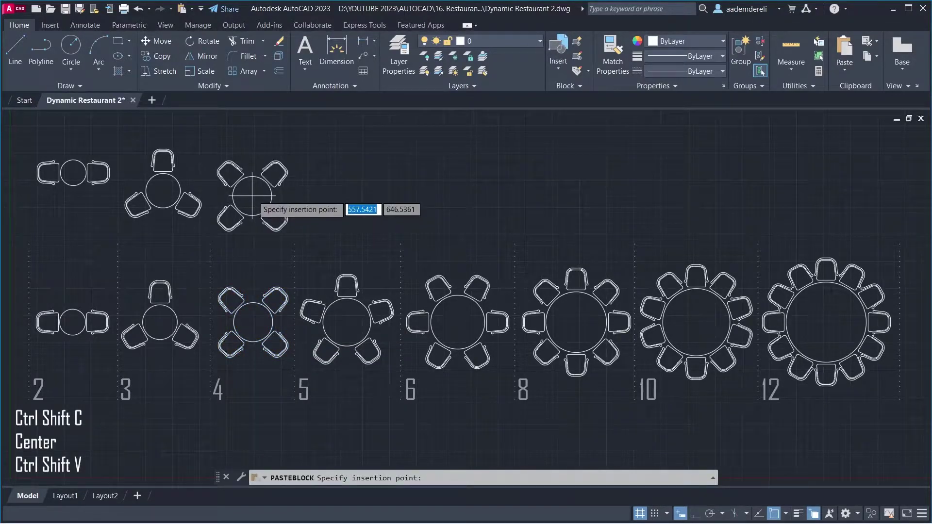
{"action": "left_click", "coordinate": [254, 184]}
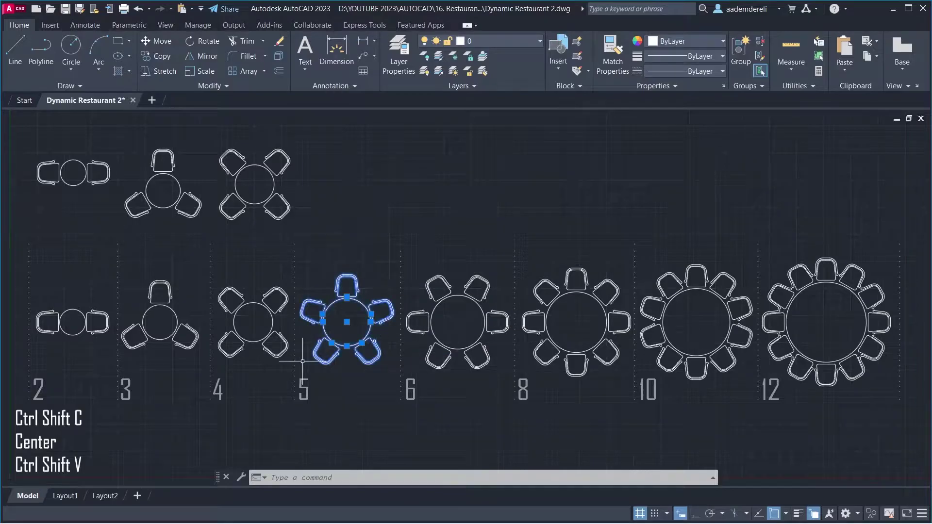
Place a block copy of the 5-seat table above it, based on its centre.
{"action": "key", "text": "ctrl+shift+c"}
{"action": "left_click", "coordinate": [347, 321]}
{"action": "key", "text": "ctrl+shift+v"}
{"action": "left_click", "coordinate": [353, 182]}
{"action": "left_click", "coordinate": [438, 288]}
Place a block copy of the 6-seat table in the top row.
{"action": "key", "text": "ctrl+shift+c"}
{"action": "left_click", "coordinate": [458, 322]}
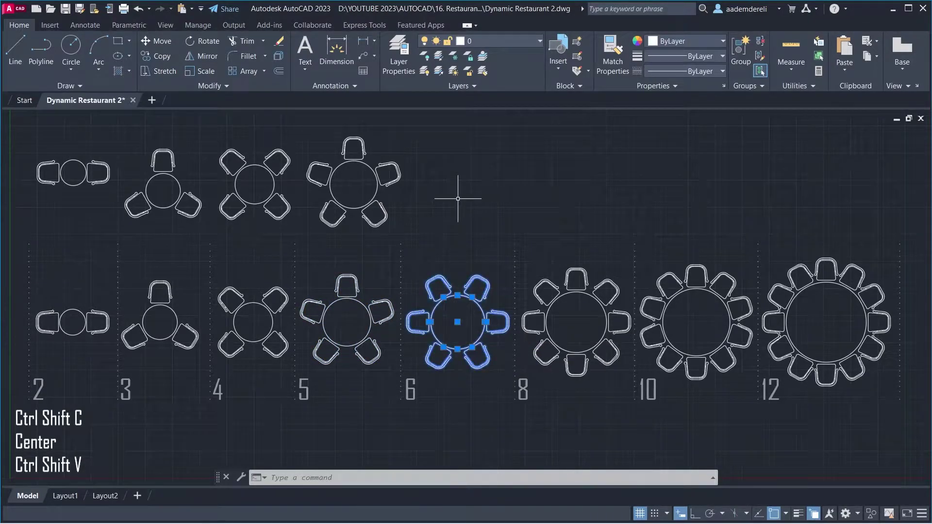
{"action": "key", "text": "ctrl+shift+v"}
{"action": "left_click", "coordinate": [461, 179]}
{"action": "left_click", "coordinate": [576, 322]}
Copy the 8-seat and 10-seat tables as blocks into the top row.
{"action": "key", "text": "ctrl+shift+c"}
{"action": "key", "text": "ctrl+shift+v"}
{"action": "left_click", "coordinate": [570, 180]}
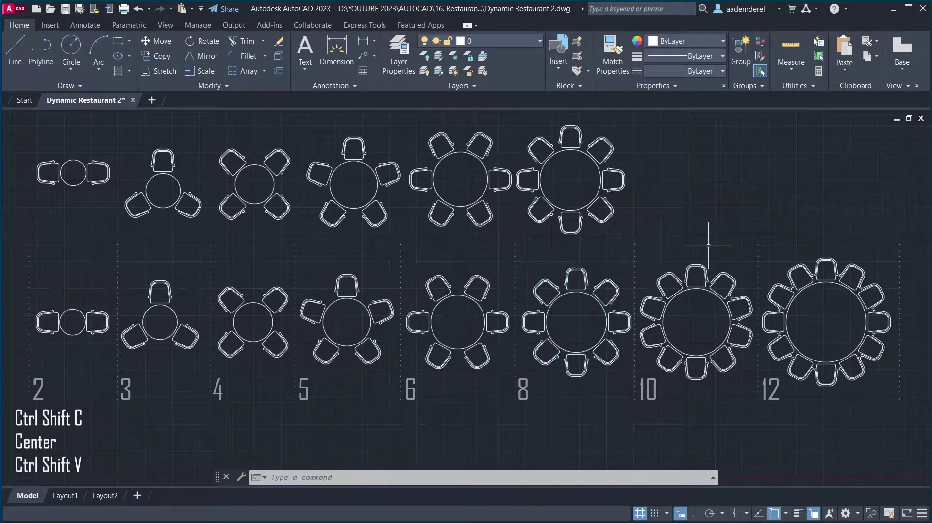
{"action": "left_click", "coordinate": [697, 322]}
{"action": "key", "text": "ctrl+shift+c"}
{"action": "key", "text": "ctrl+shift+v"}
Paste a centre-based block copy of the 12-seat table above the original.
{"action": "left_click", "coordinate": [874, 276]}
{"action": "key", "text": "ctrl+shift+c"}
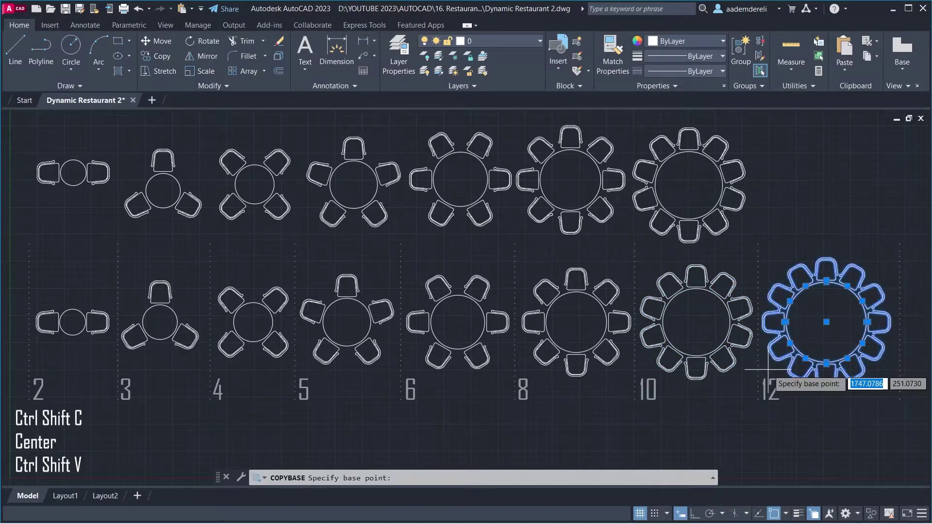
{"action": "left_click", "coordinate": [827, 321]}
{"action": "key", "text": "ctrl+shift+v"}
{"action": "left_click", "coordinate": [821, 183]}
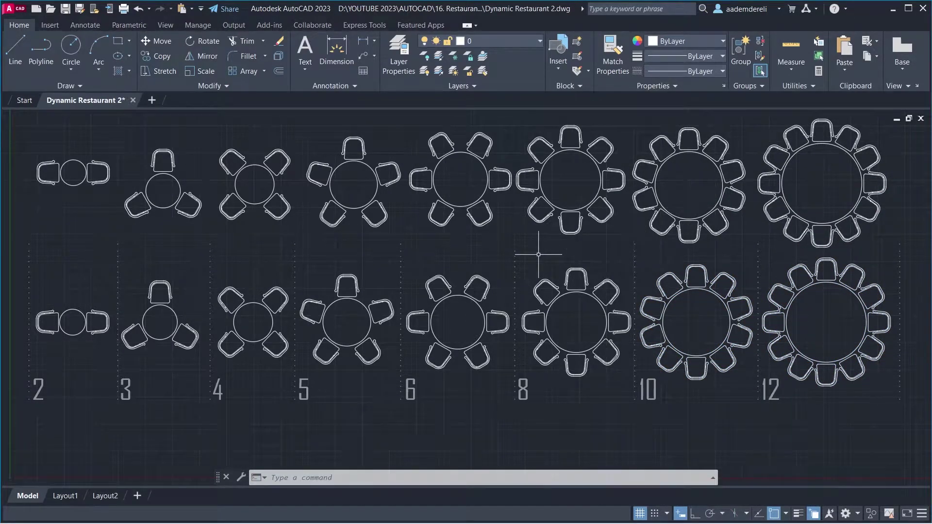
Define an empty block Restaurant_Dynamic_Blocks_2 and open it in the Block Editor despite the warning.
{"action": "left_click", "coordinate": [551, 68]}
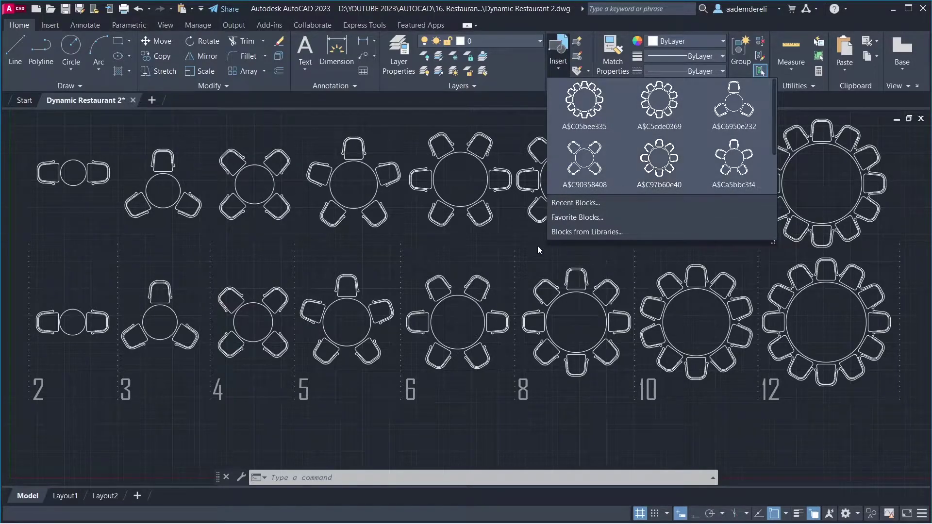
{"action": "type", "text": "b"}
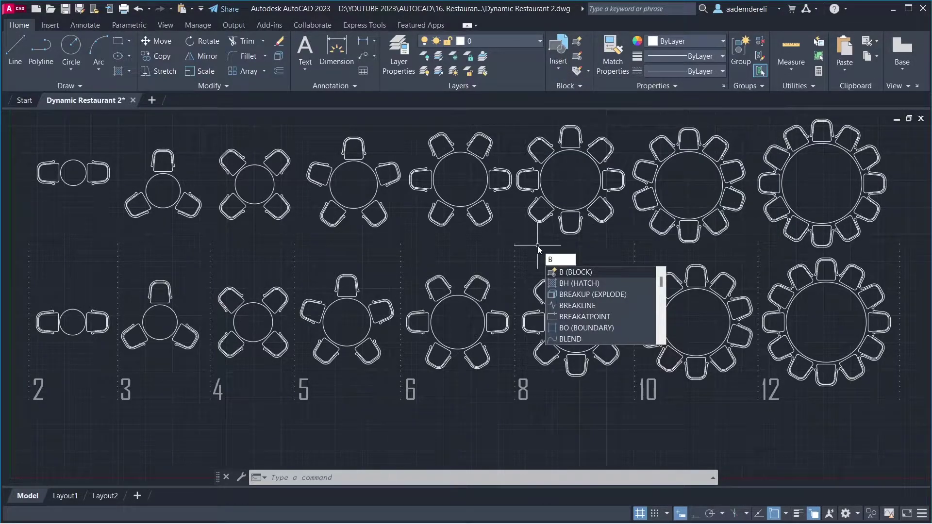
{"action": "key", "text": "Return"}
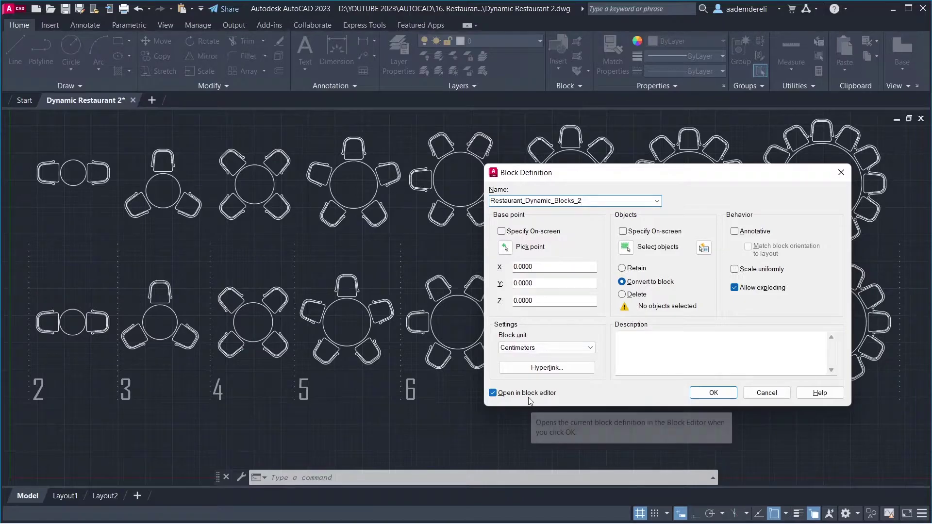
{"action": "left_click", "coordinate": [696, 395]}
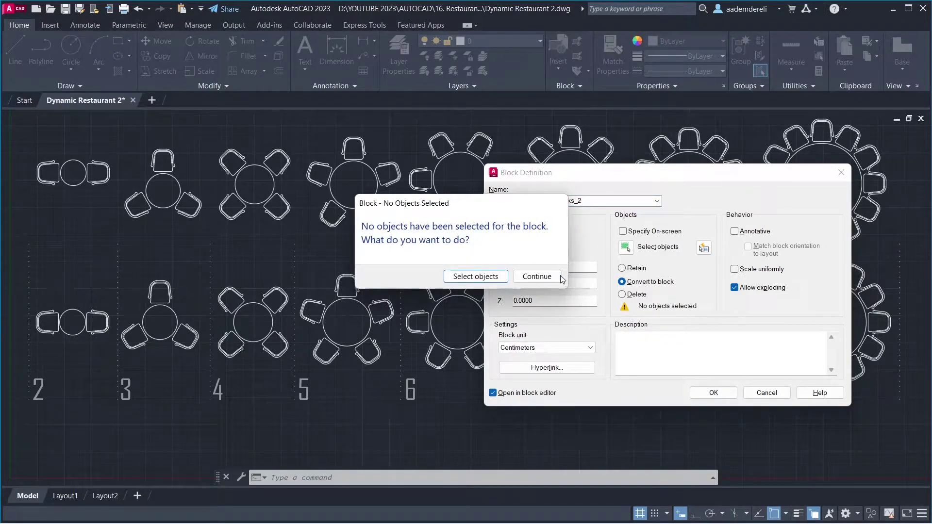
{"action": "left_click", "coordinate": [536, 277]}
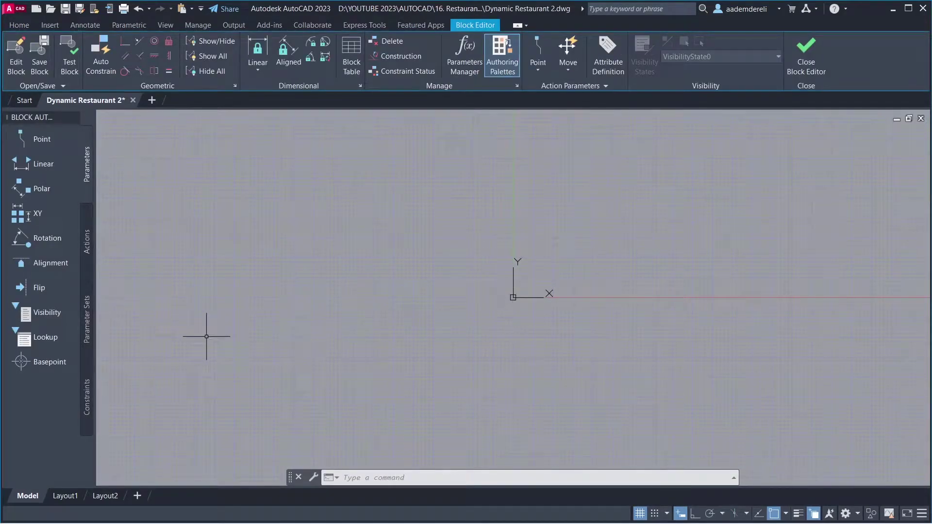
Set the block base point at 0,0 and place the Visibility1 parameter at the origin.
{"action": "left_click", "coordinate": [67, 363]}
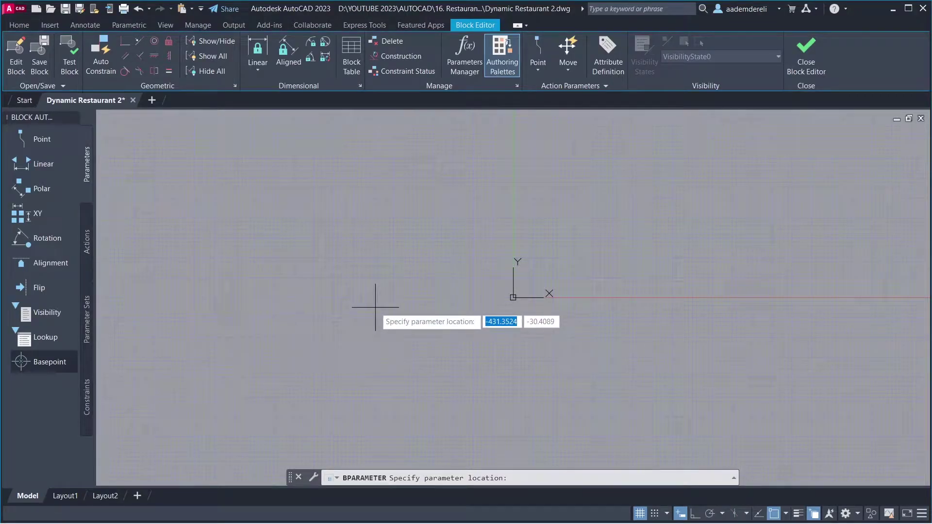
{"action": "type", "text": "0"}
{"action": "key", "text": "Tab"}
{"action": "type", "text": "0"}
{"action": "key", "text": "Return"}
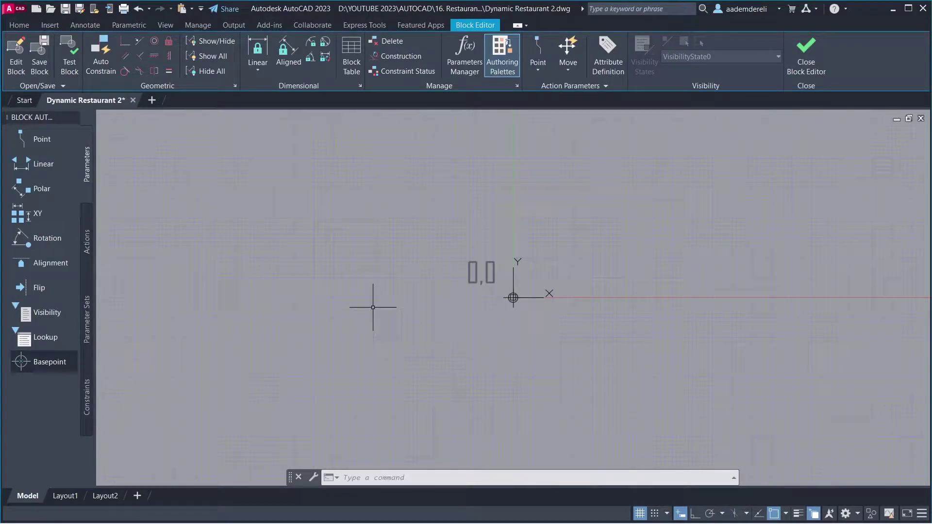
{"action": "left_click", "coordinate": [64, 313]}
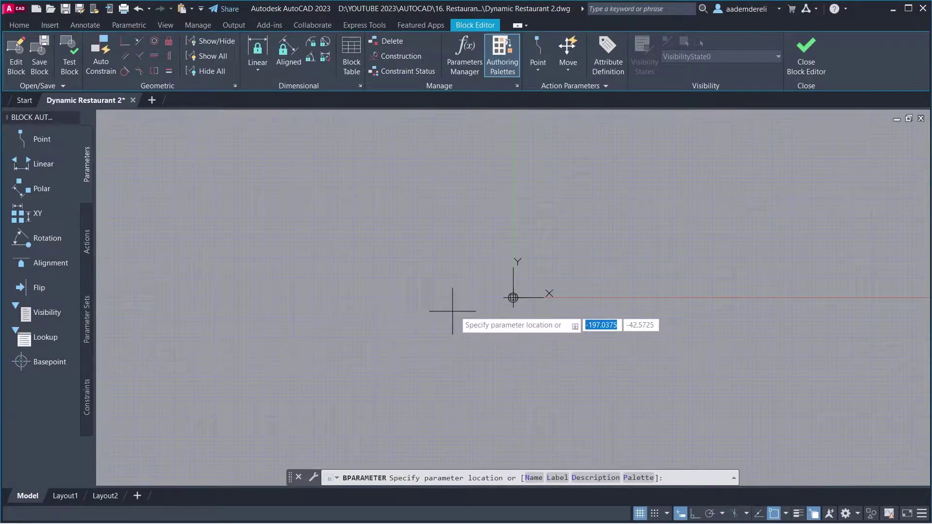
{"action": "left_click", "coordinate": [489, 309]}
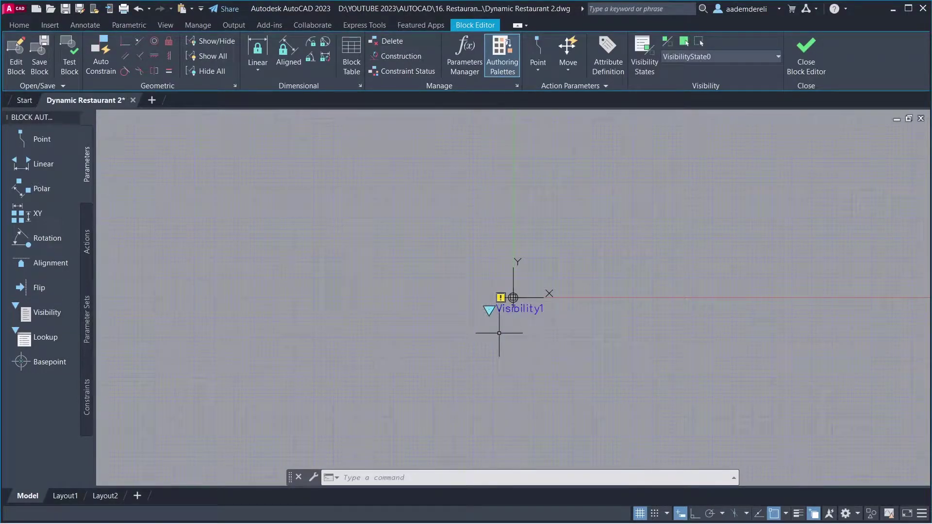
Rename the default visibility state to 2 and add states 3, 4 and 5.
{"action": "left_click", "coordinate": [631, 73]}
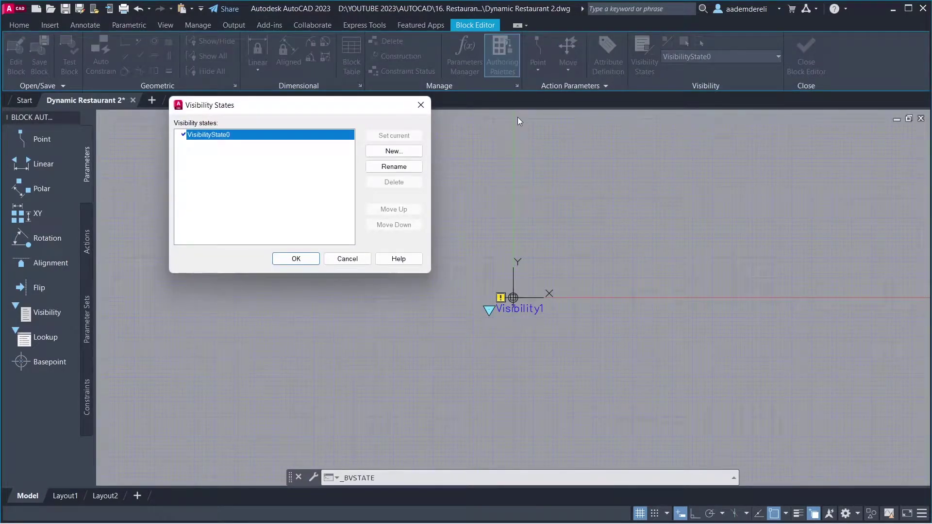
{"action": "left_click", "coordinate": [417, 169]}
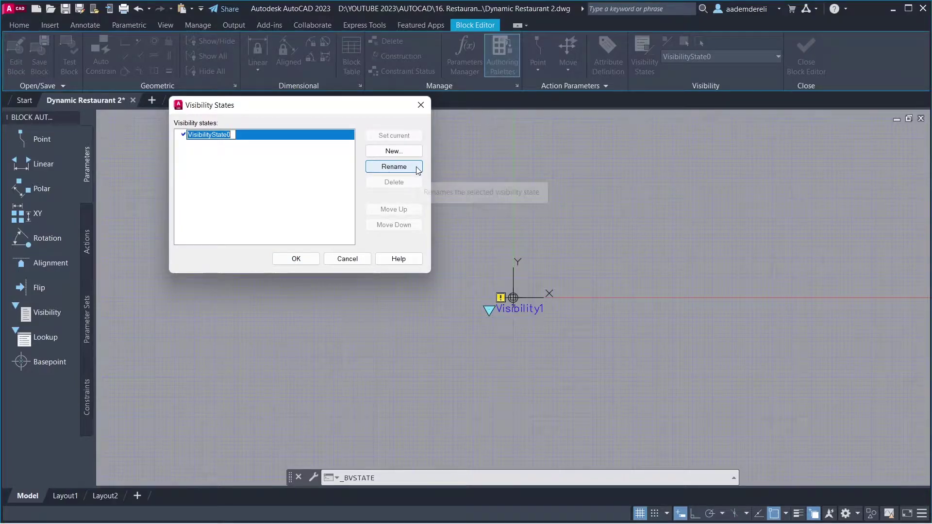
{"action": "type", "text": "2"}
{"action": "key", "text": "Return"}
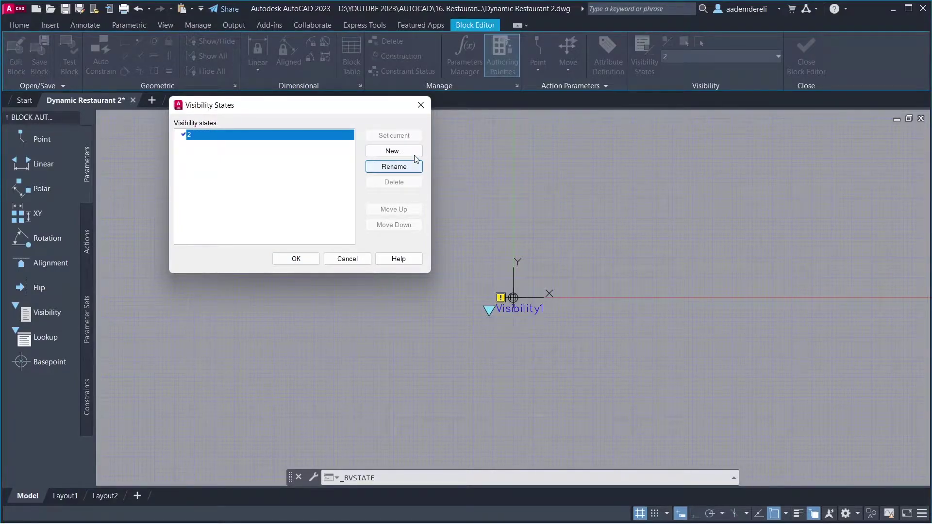
{"action": "left_click", "coordinate": [393, 151]}
{"action": "type", "text": "3"}
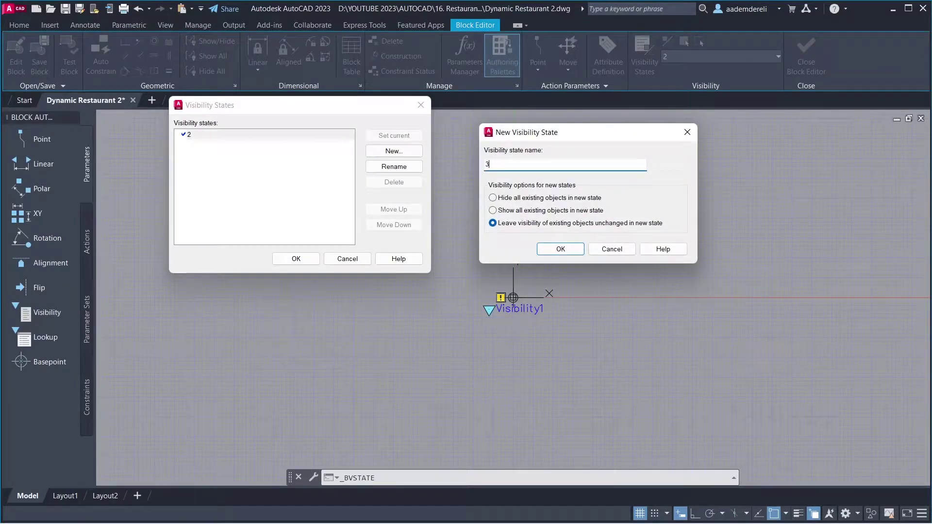
{"action": "key", "text": "Return"}
{"action": "left_click", "coordinate": [415, 152]}
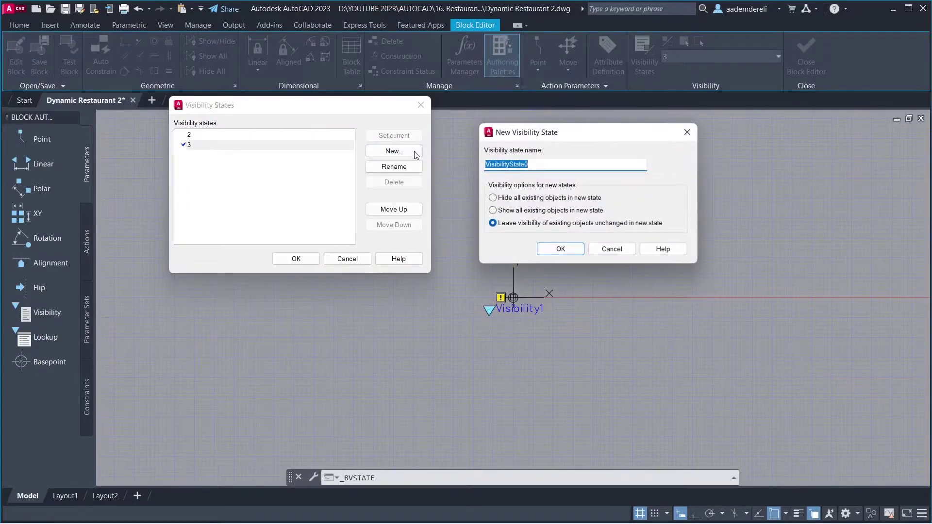
{"action": "type", "text": "4"}
{"action": "key", "text": "Return"}
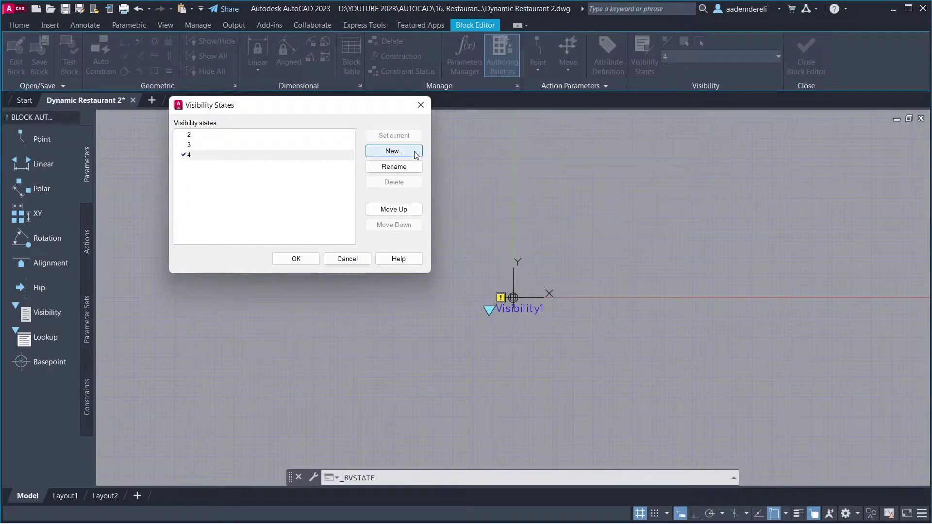
{"action": "left_click", "coordinate": [416, 152]}
{"action": "type", "text": "5"}
{"action": "key", "text": "Return"}
Add visibility states 6, 8, 10 and 12 and accept the list.
{"action": "left_click", "coordinate": [416, 152]}
{"action": "type", "text": "6"}
{"action": "key", "text": "Return"}
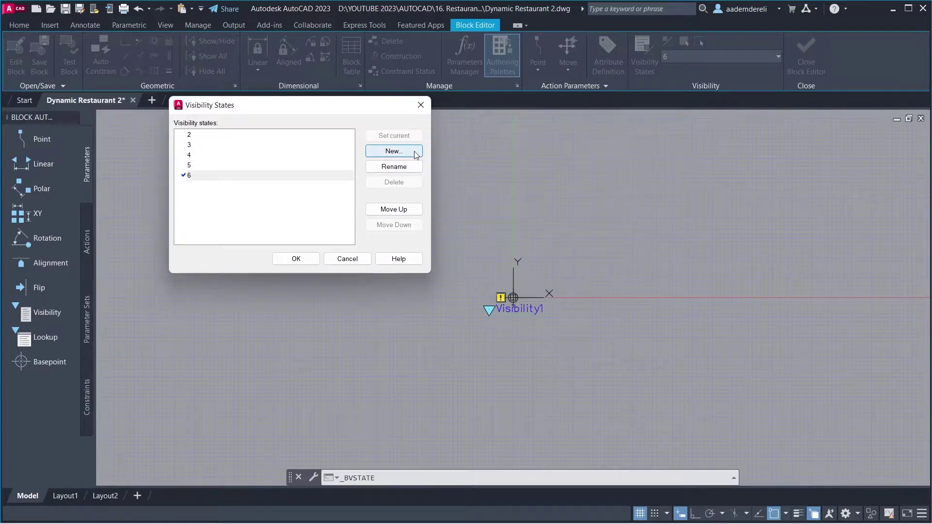
{"action": "left_click", "coordinate": [416, 153]}
{"action": "type", "text": "8"}
{"action": "key", "text": "Return"}
{"action": "left_click", "coordinate": [416, 152]}
{"action": "type", "text": "10"}
{"action": "key", "text": "Return"}
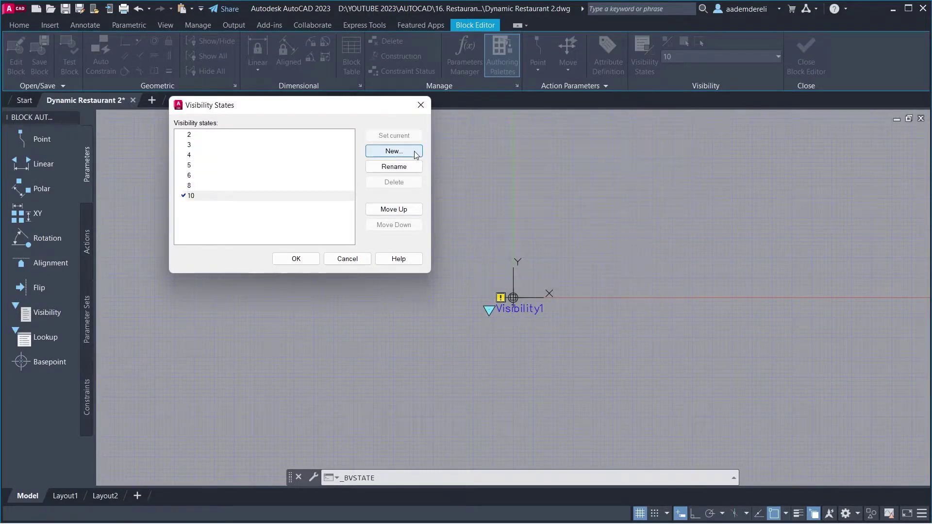
{"action": "left_click", "coordinate": [415, 152]}
{"action": "type", "text": "12"}
{"action": "key", "text": "Return"}
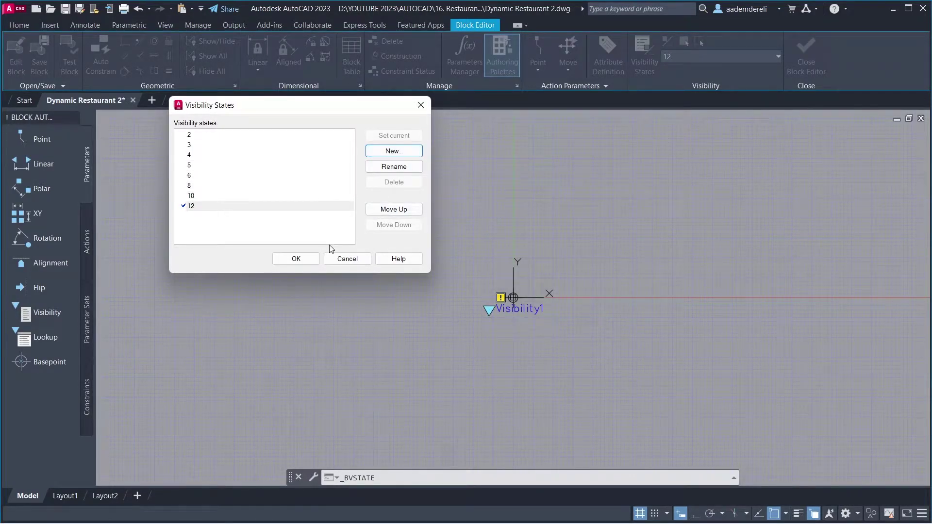
{"action": "left_click", "coordinate": [310, 257]}
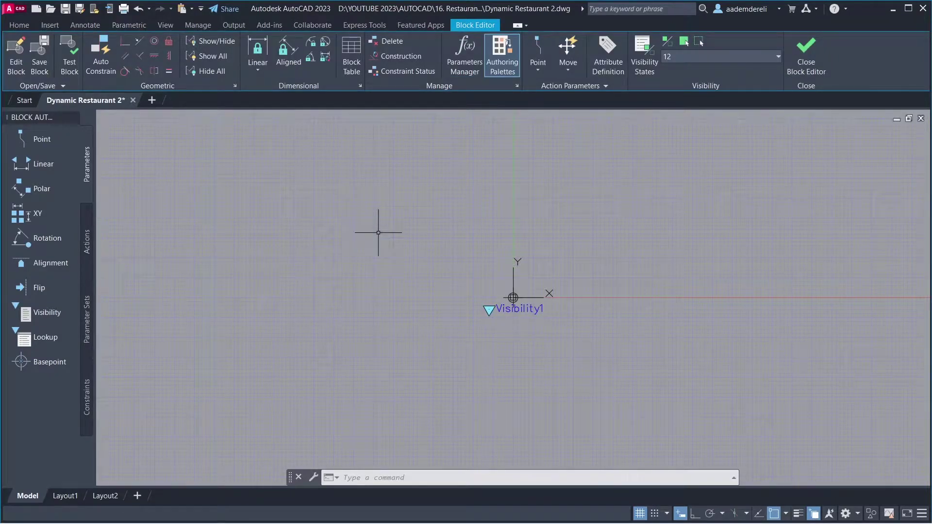
Make state 2 current and insert the two-chair table block at the origin.
{"action": "left_click", "coordinate": [700, 56]}
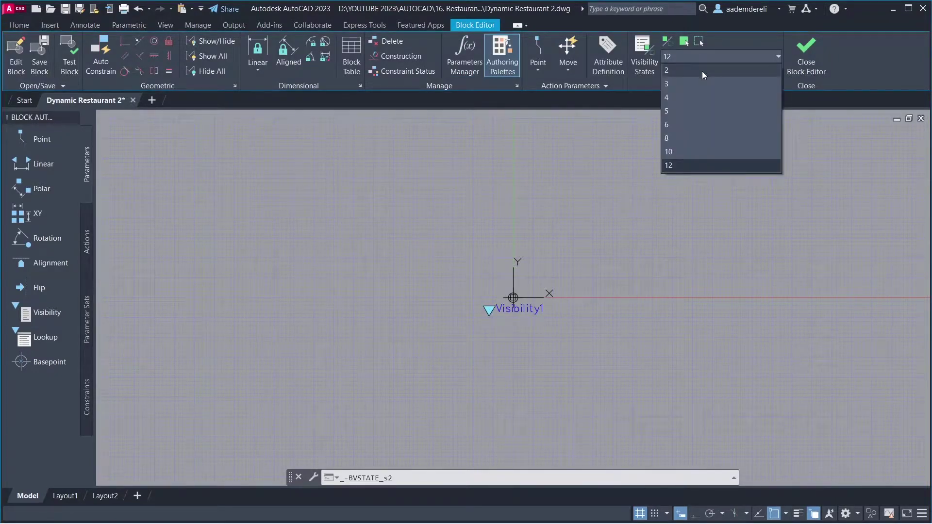
{"action": "left_click", "coordinate": [702, 71]}
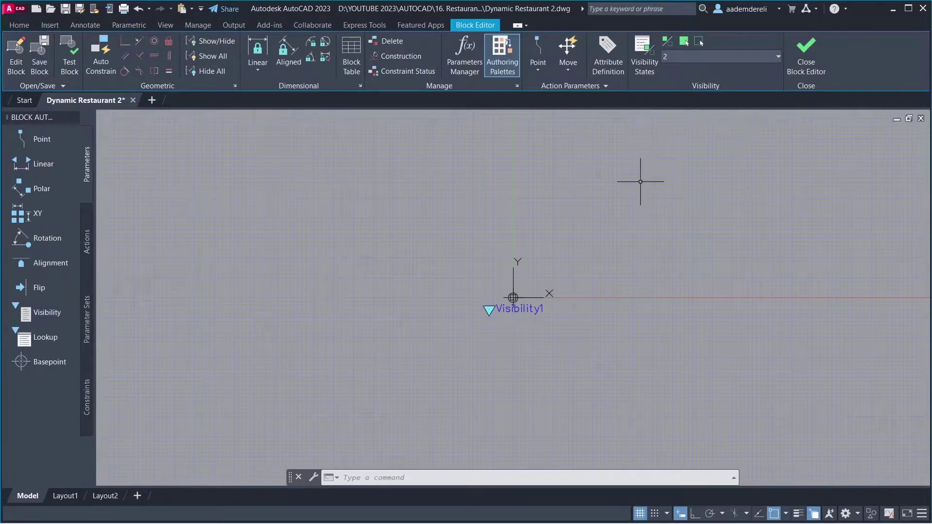
{"action": "type", "text": "INSERT"}
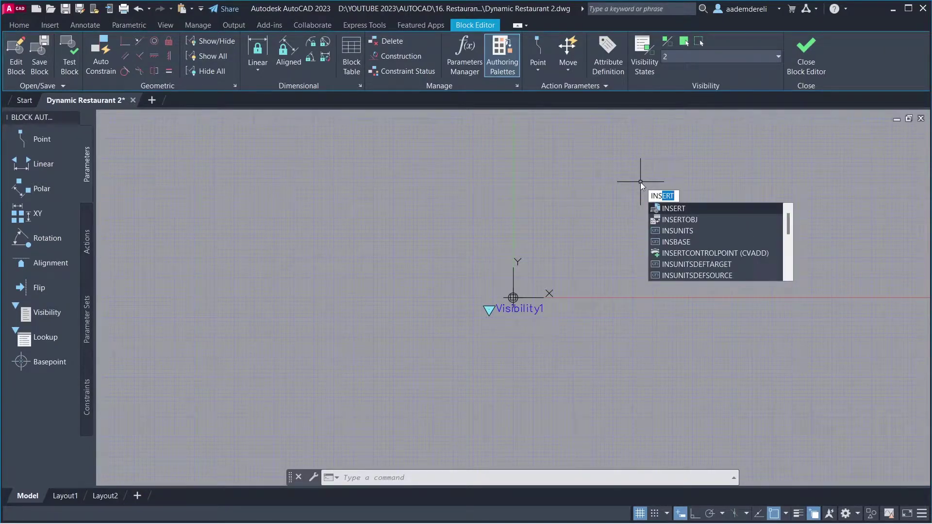
{"action": "key", "text": "Return"}
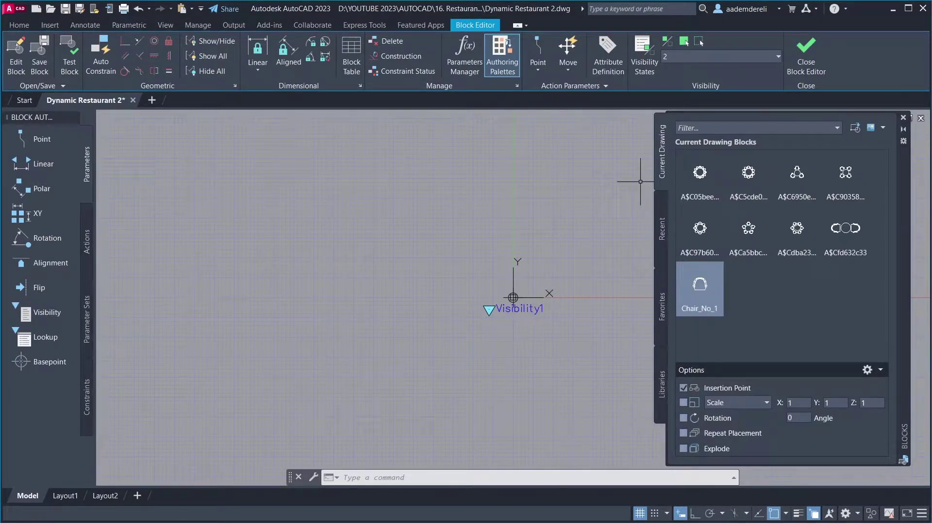
{"action": "left_click", "coordinate": [832, 246]}
{"action": "type", "text": "0"}
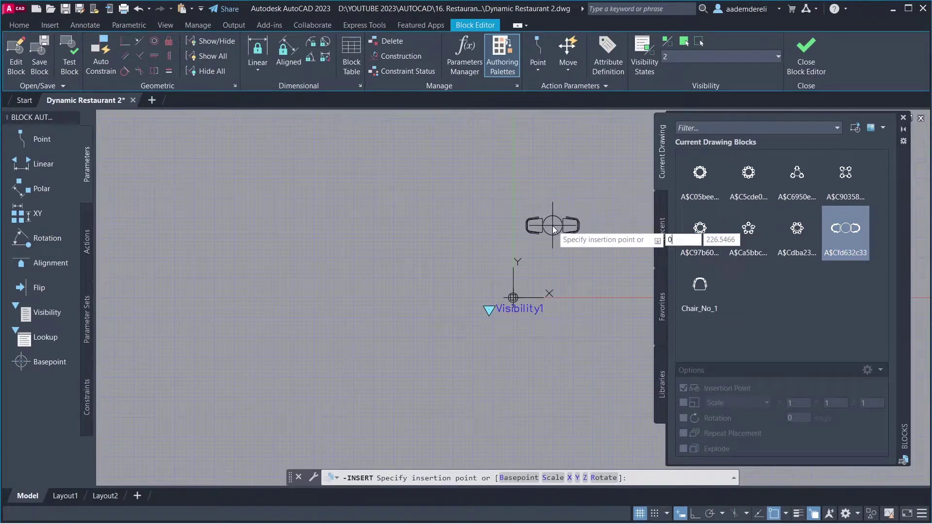
{"action": "key", "text": "Return"}
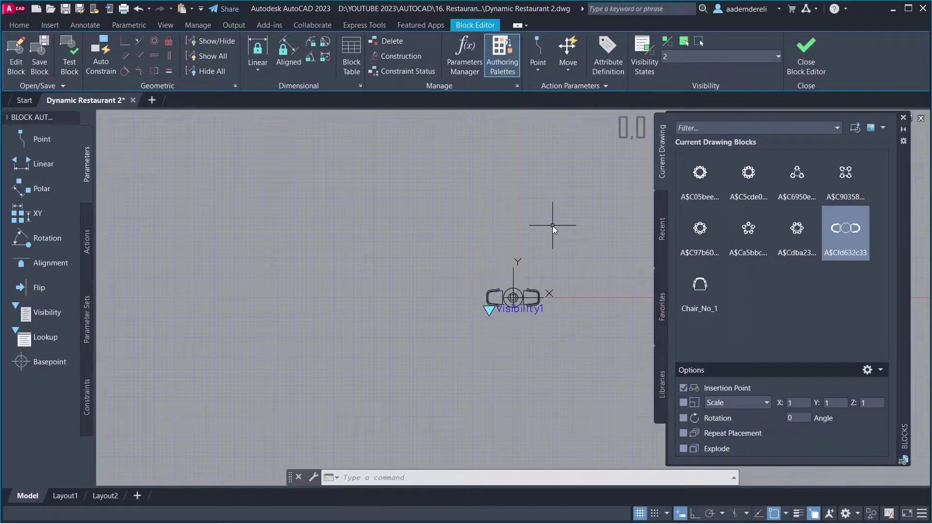
{"action": "scroll", "coordinate": [520, 305], "scroll_direction": "up", "scroll_amount": 6}
{"action": "scroll", "coordinate": [520, 305], "scroll_direction": "up", "scroll_amount": 2}
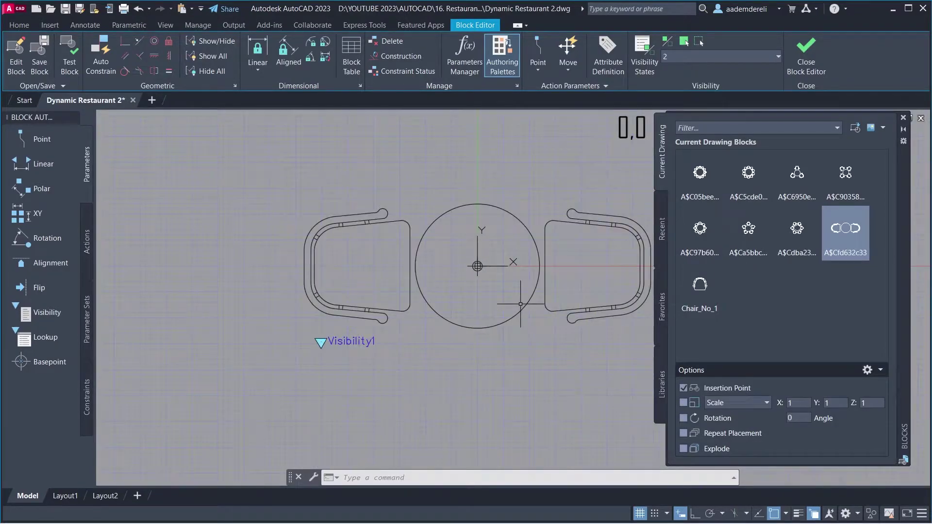
Explode the inserted two-seat table into separate objects.
{"action": "middle_click_drag", "start_coordinate": [516, 292], "coordinate": [440, 315]}
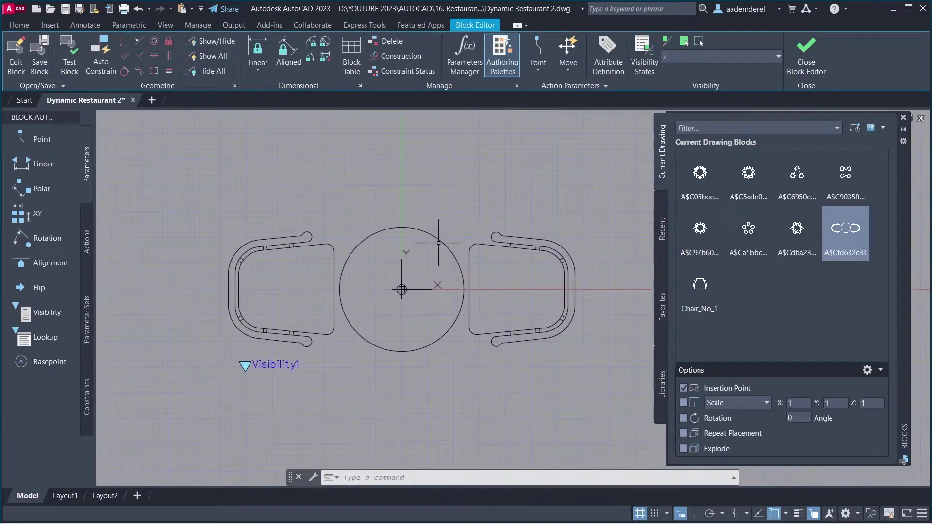
{"action": "left_click", "coordinate": [439, 238]}
{"action": "type", "text": "X"}
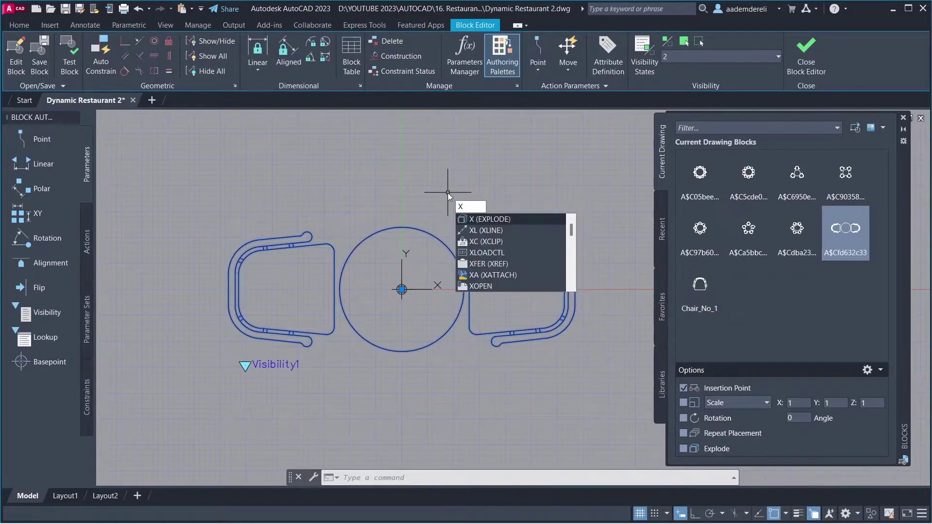
{"action": "key", "text": "Return"}
{"action": "left_click", "coordinate": [430, 232]}
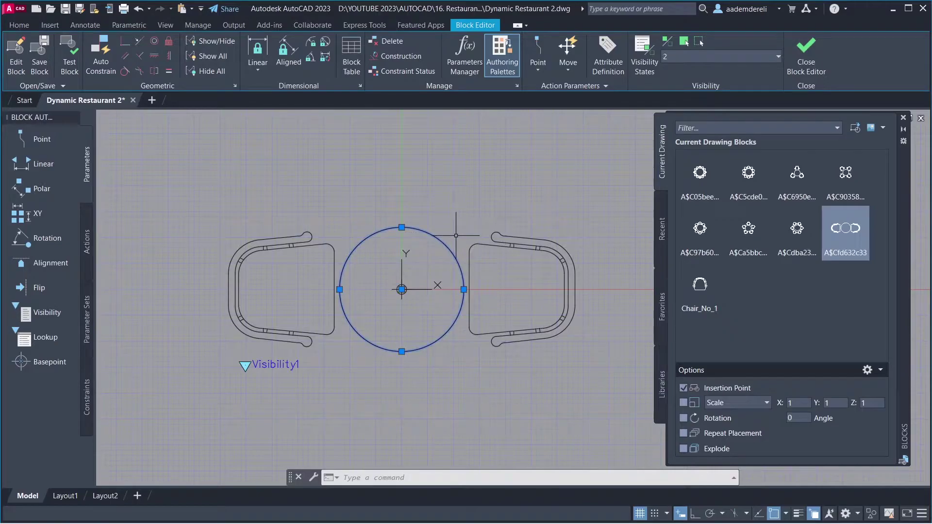
{"action": "left_click", "coordinate": [473, 246]}
{"action": "key", "text": "Escape"}
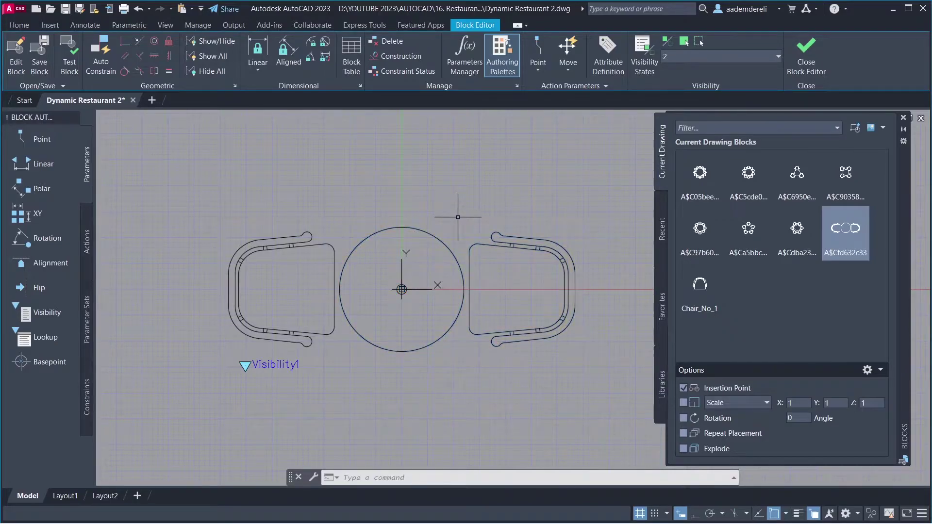
{"action": "left_click", "coordinate": [685, 55]}
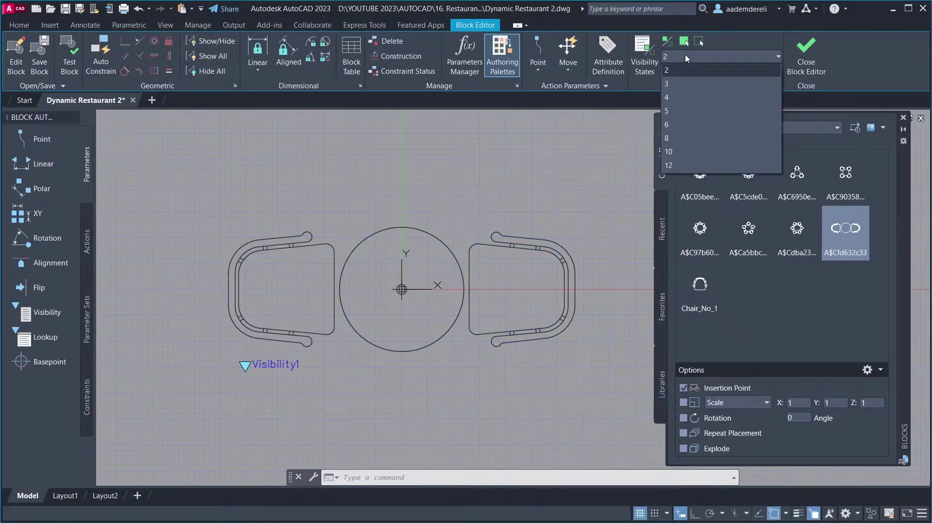
In visibility state 3, insert the three-seat table block at 0,0.
{"action": "left_click", "coordinate": [689, 82]}
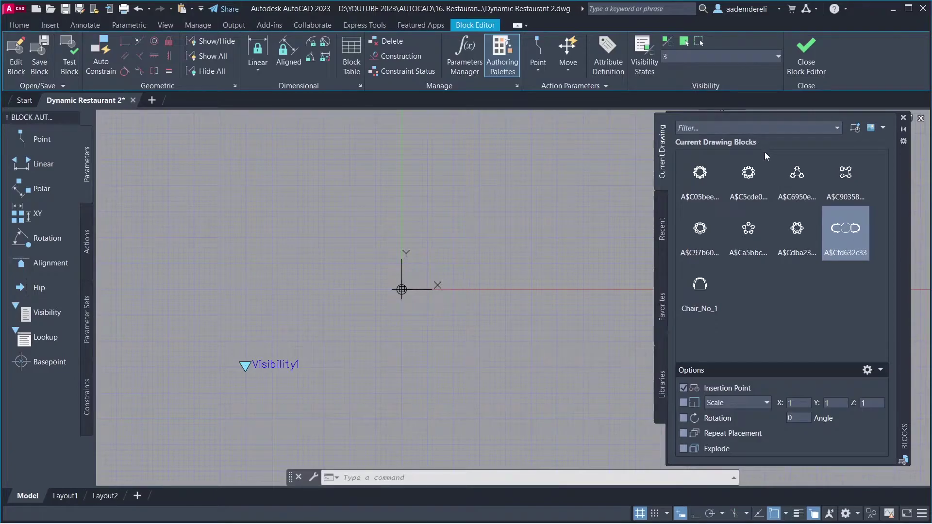
{"action": "left_click", "coordinate": [782, 176]}
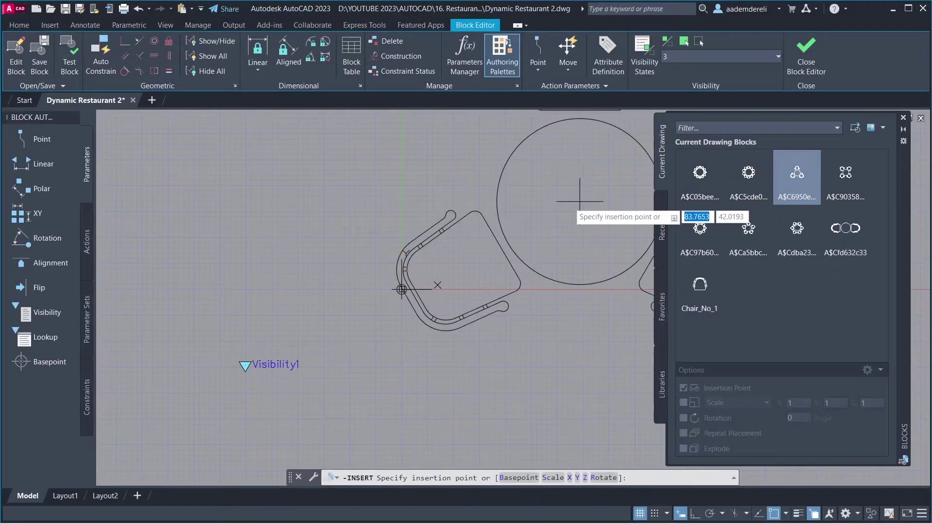
{"action": "type", "text": "0"}
{"action": "key", "text": "Tab"}
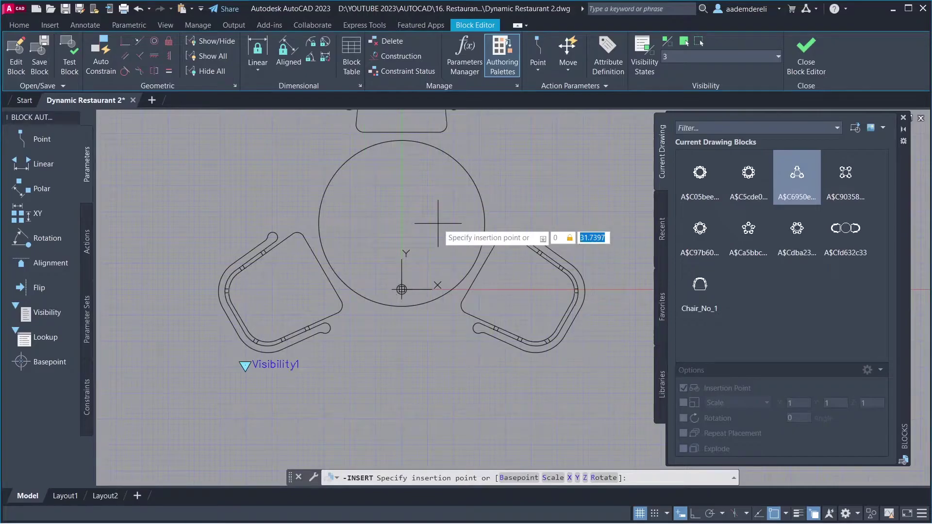
{"action": "type", "text": "0"}
{"action": "key", "text": "Return"}
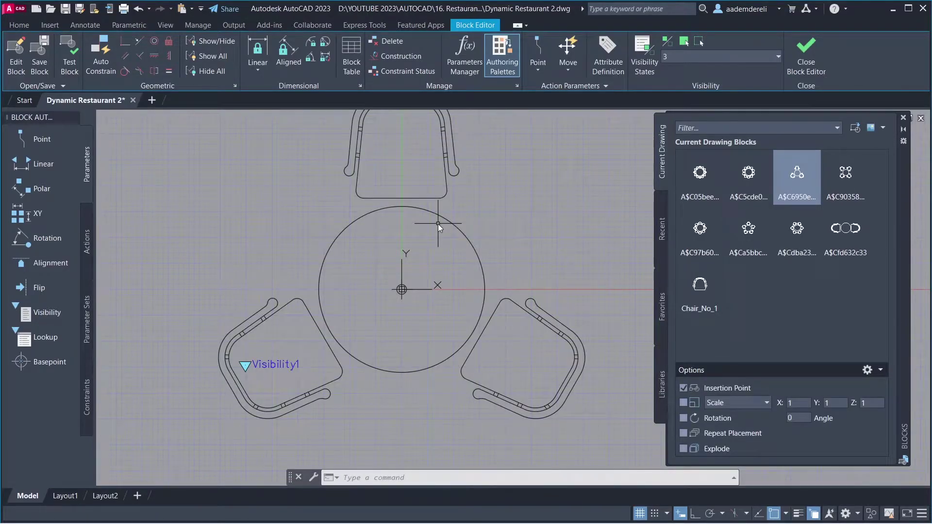
{"action": "scroll", "coordinate": [438, 226], "scroll_direction": "down", "scroll_amount": 2}
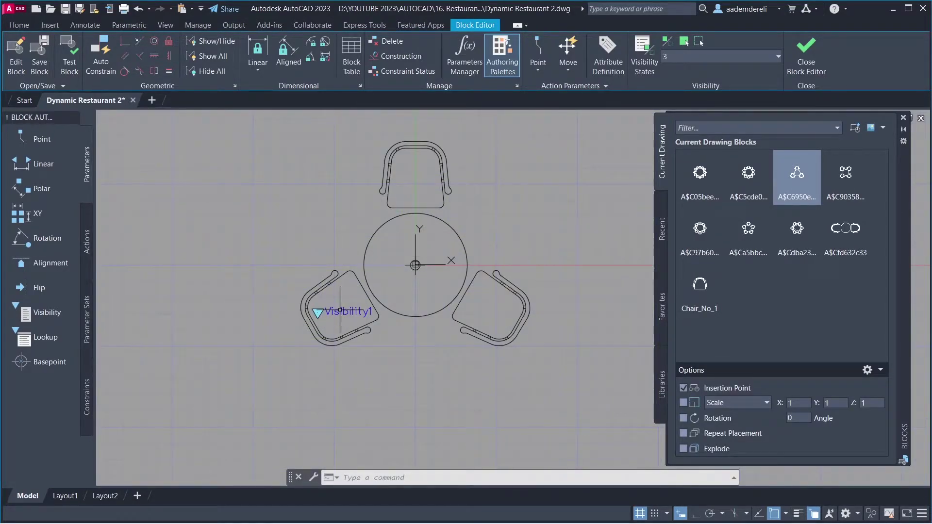
Move the Visibility1 parameter label to the lower left.
{"action": "left_click", "coordinate": [340, 312]}
{"action": "left_click", "coordinate": [318, 313]}
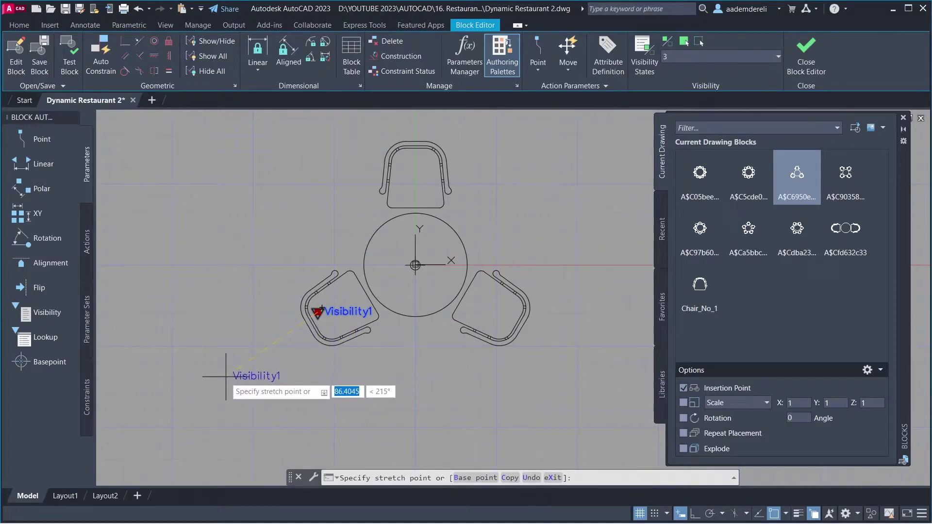
{"action": "left_click", "coordinate": [181, 405]}
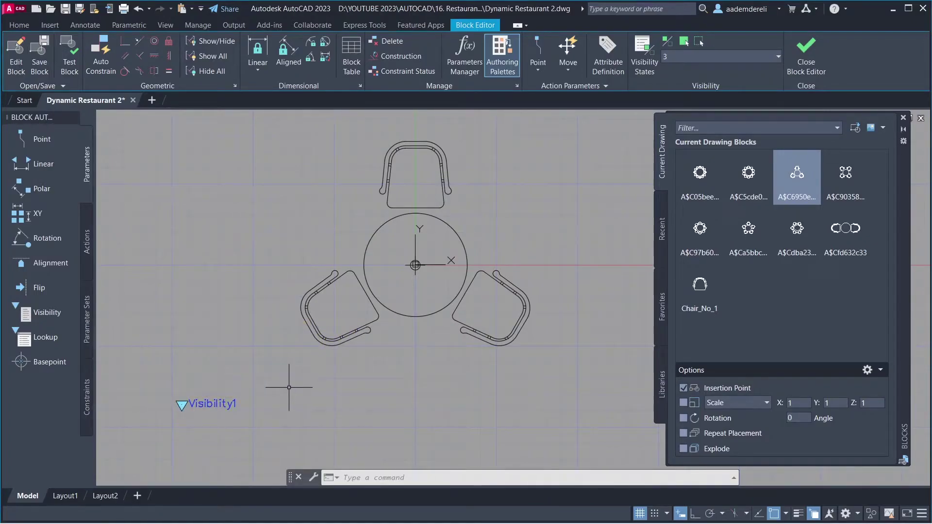
Explode the three-seat table block into separate objects.
{"action": "left_click", "coordinate": [343, 341]}
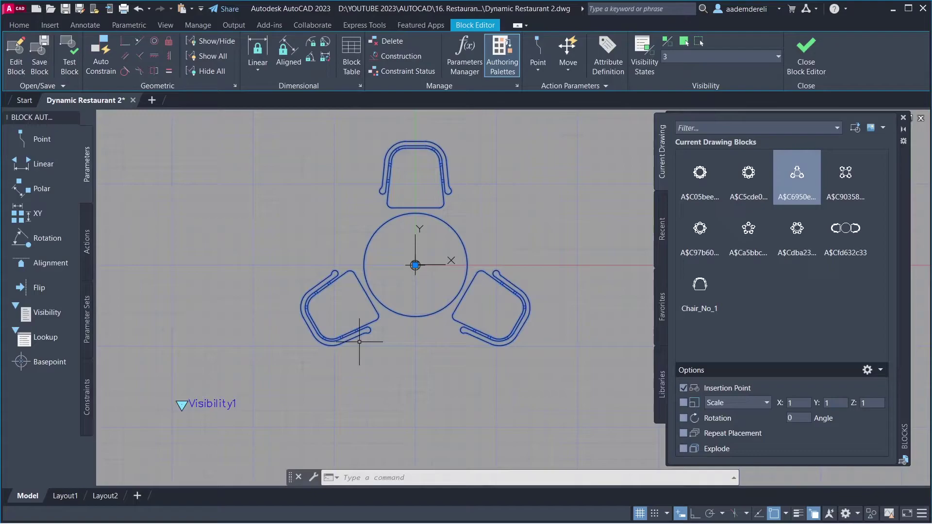
{"action": "type", "text": "X"}
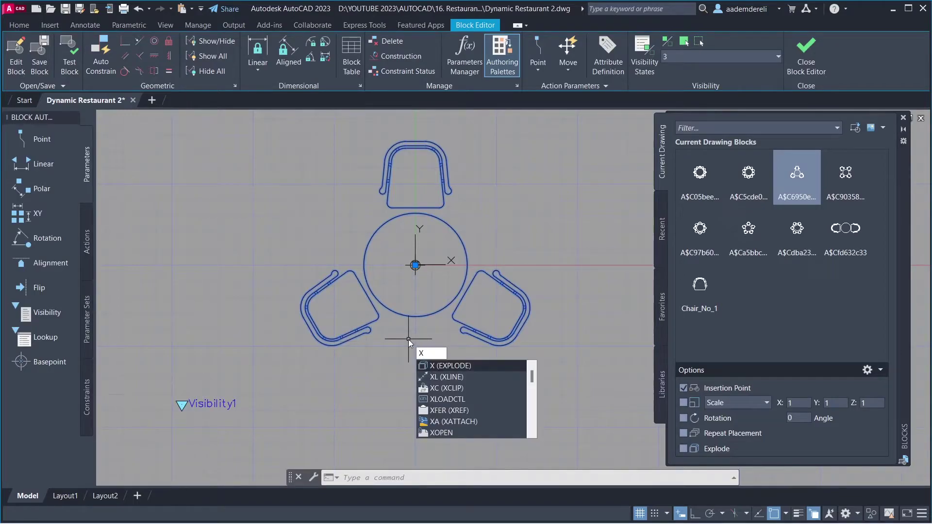
{"action": "key", "text": "Return"}
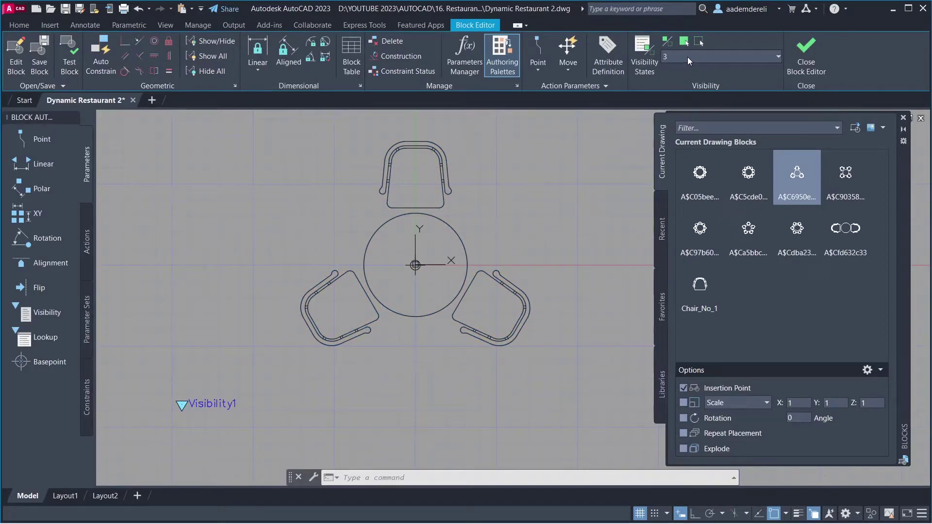
{"action": "left_click", "coordinate": [687, 57]}
In state 4, insert the four-chair table block at 0,0 and explode it.
{"action": "left_click", "coordinate": [694, 94]}
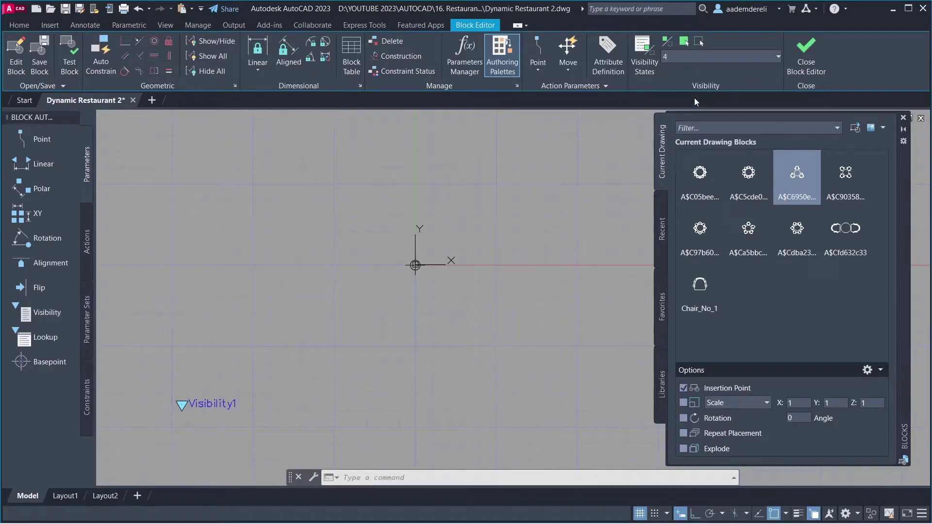
{"action": "left_click", "coordinate": [835, 180]}
{"action": "type", "text": "0"}
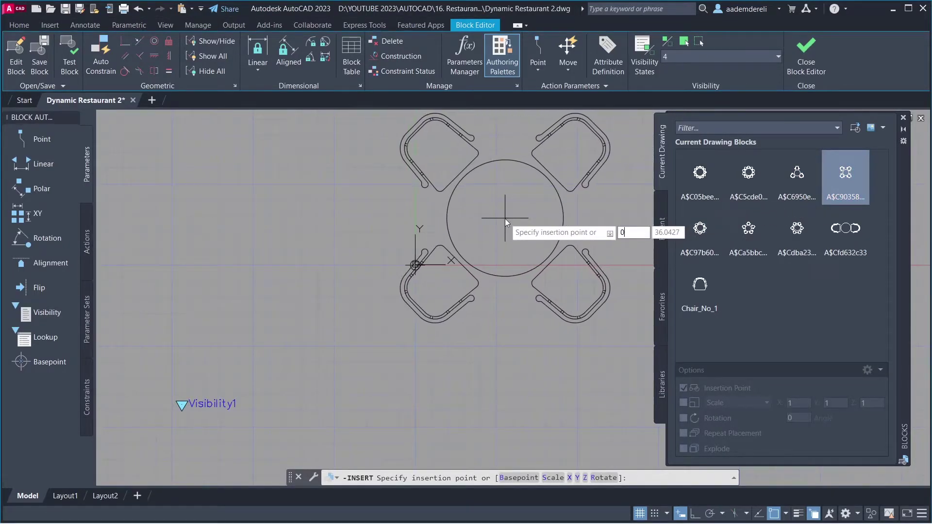
{"action": "key", "text": "Tab"}
{"action": "type", "text": "0"}
{"action": "key", "text": "Return"}
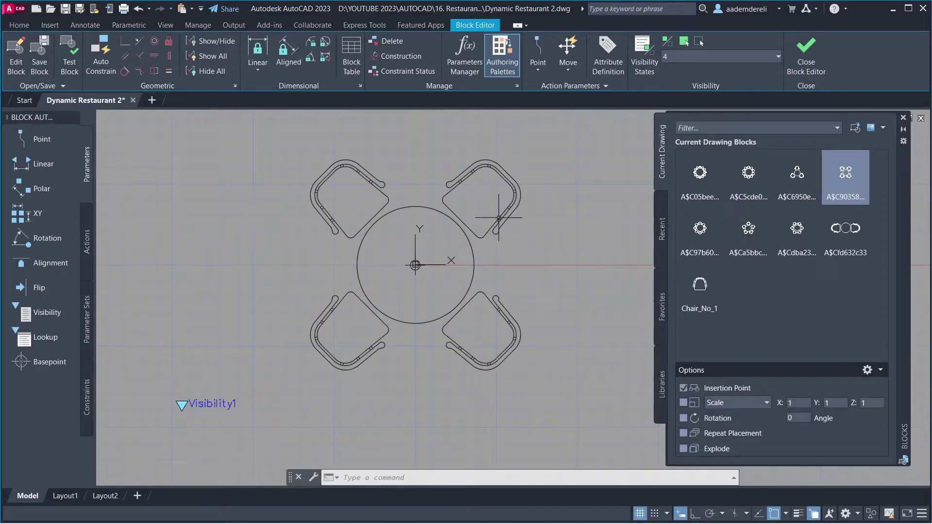
{"action": "left_click", "coordinate": [498, 217]}
{"action": "type", "text": "x"}
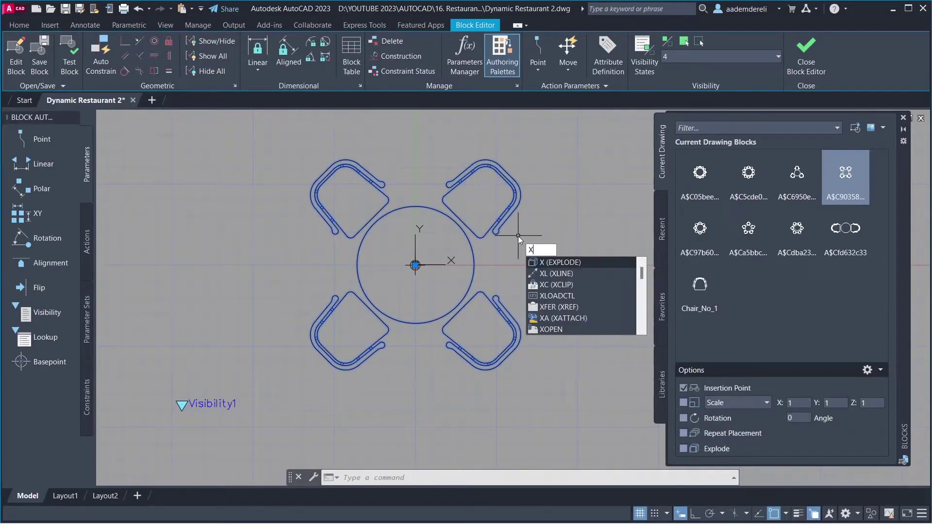
{"action": "key", "text": "Return"}
{"action": "left_click", "coordinate": [685, 55]}
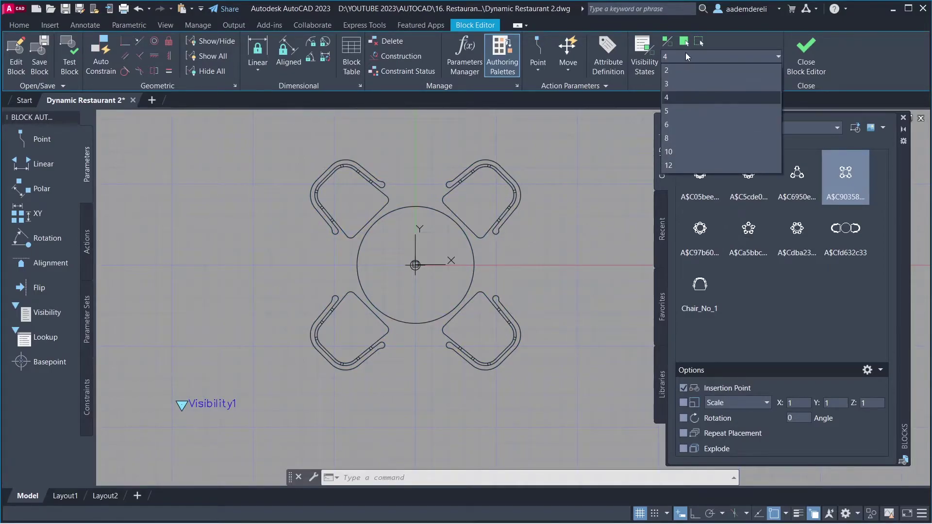
In state 5, insert the five-chair table block at 0,0 and explode it.
{"action": "left_click", "coordinate": [690, 110]}
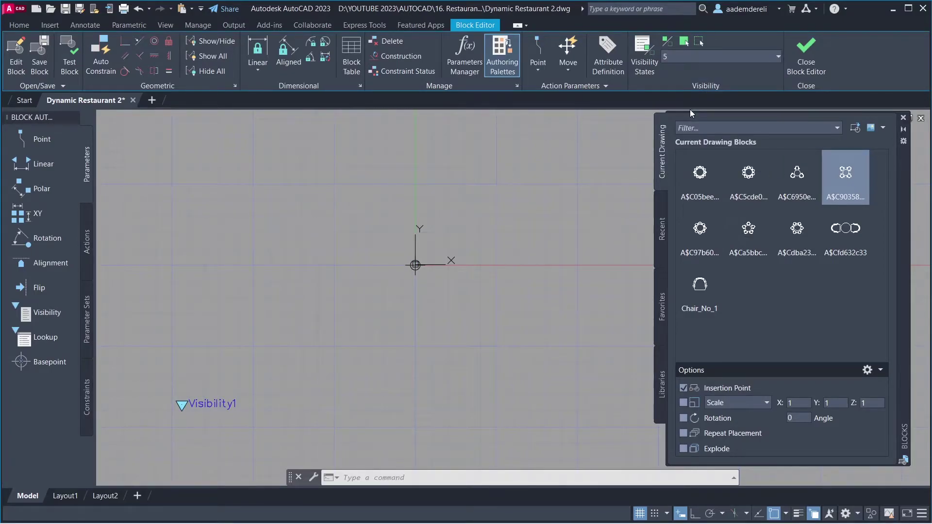
{"action": "left_click", "coordinate": [739, 236]}
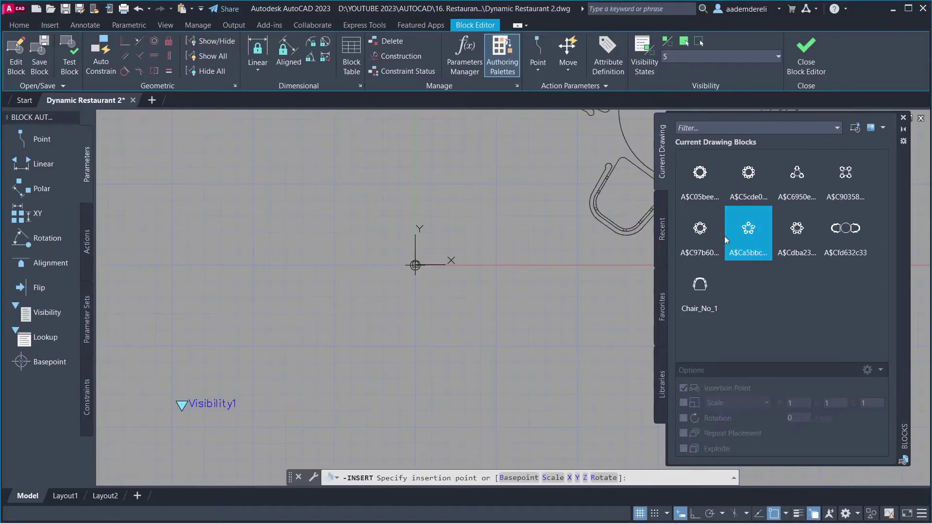
{"action": "type", "text": ",0"}
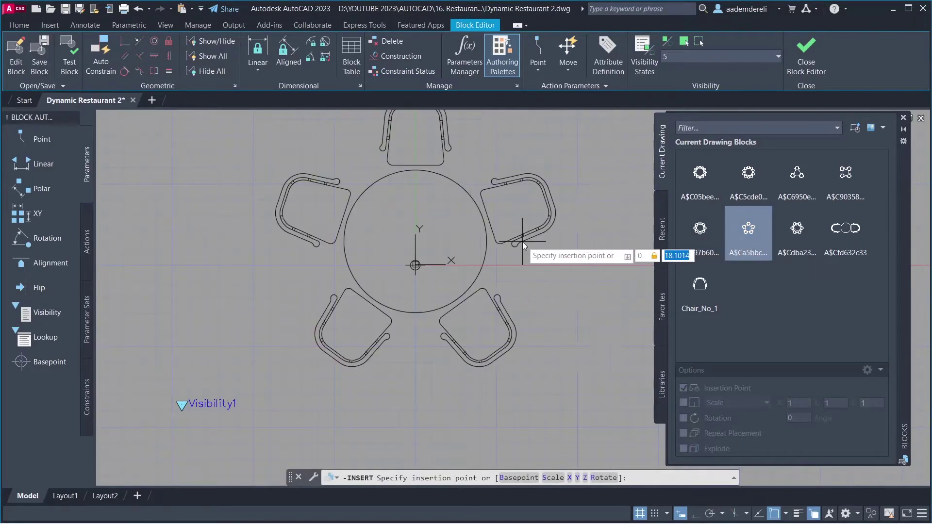
{"action": "key", "text": "Return"}
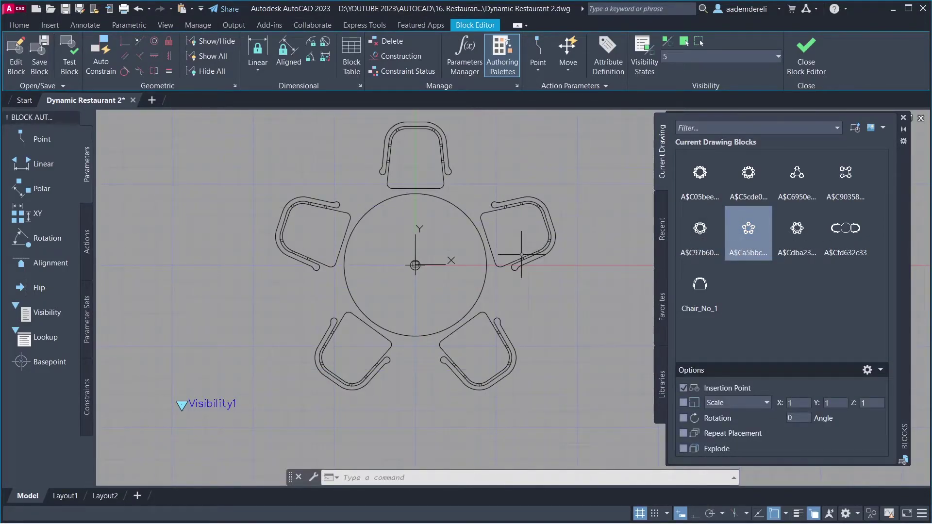
{"action": "left_click", "coordinate": [521, 256]}
{"action": "type", "text": "x"}
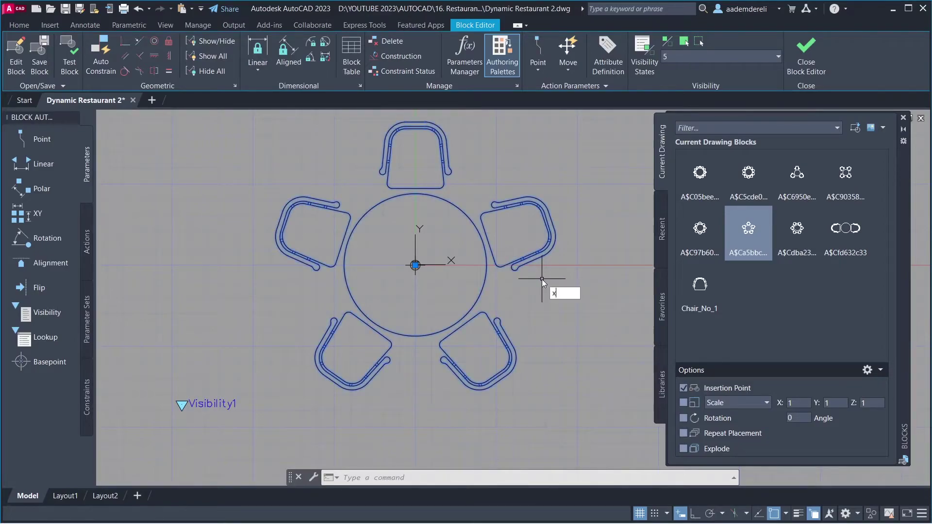
{"action": "key", "text": "Return"}
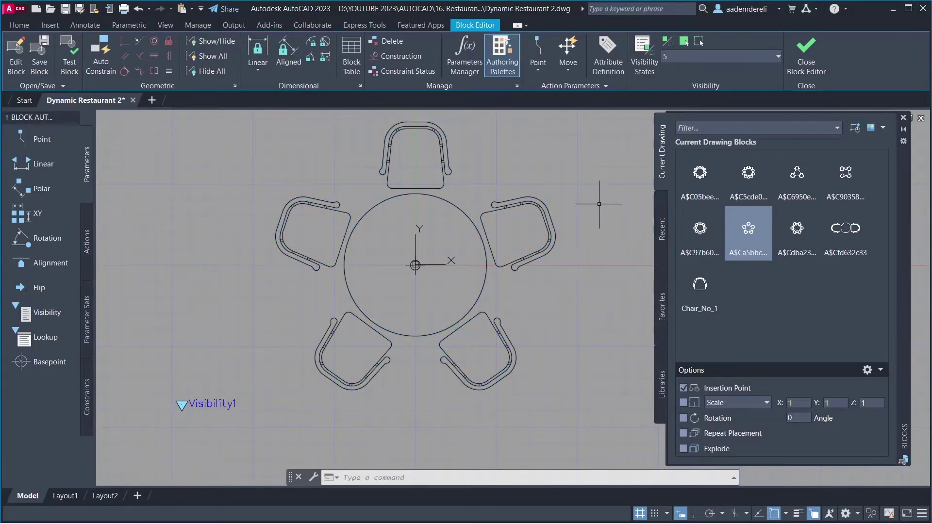
{"action": "left_click", "coordinate": [680, 58]}
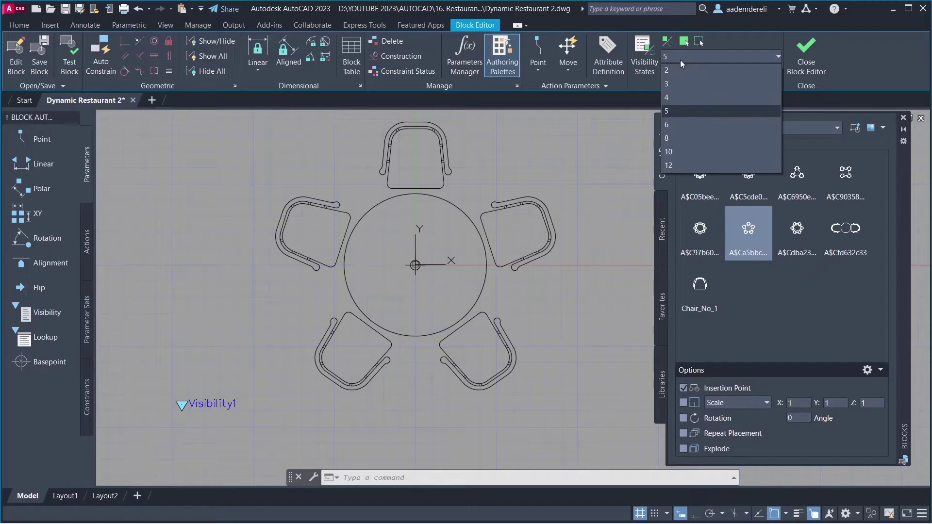
In state 6, insert the six-chair table block at 0,0 and explode it.
{"action": "left_click", "coordinate": [690, 124]}
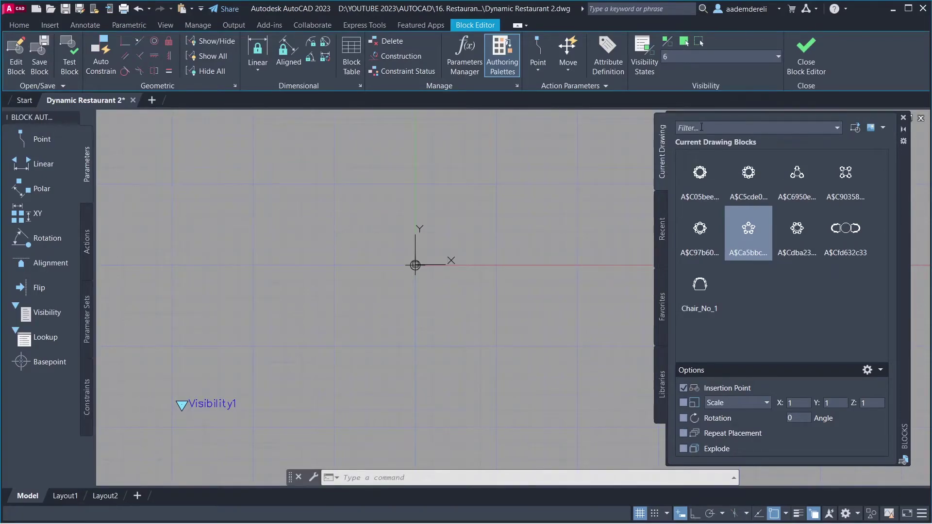
{"action": "left_click", "coordinate": [782, 227]}
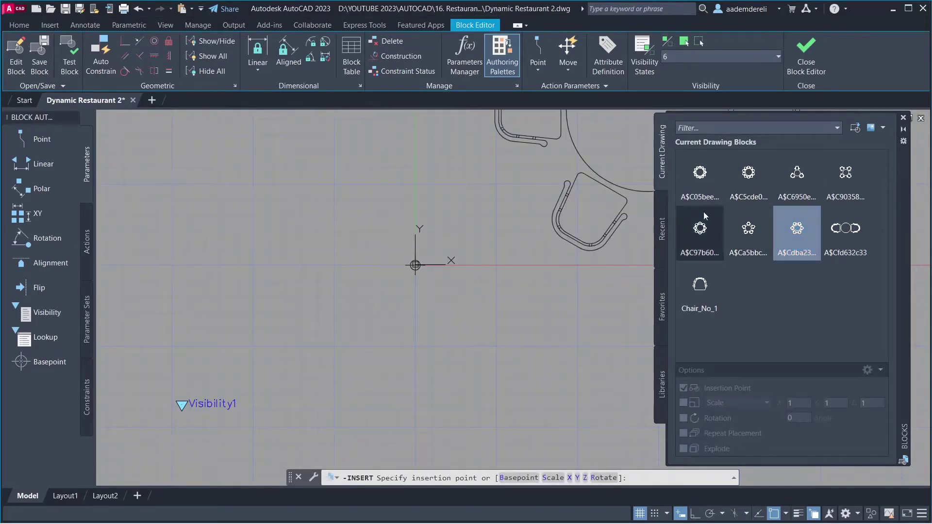
{"action": "type", "text": "0"}
{"action": "key", "text": "Tab"}
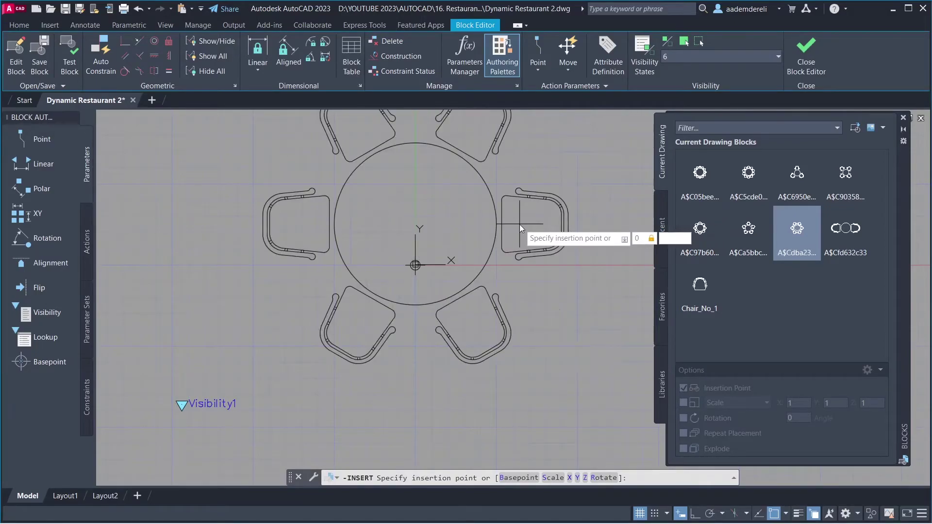
{"action": "key", "text": "Return"}
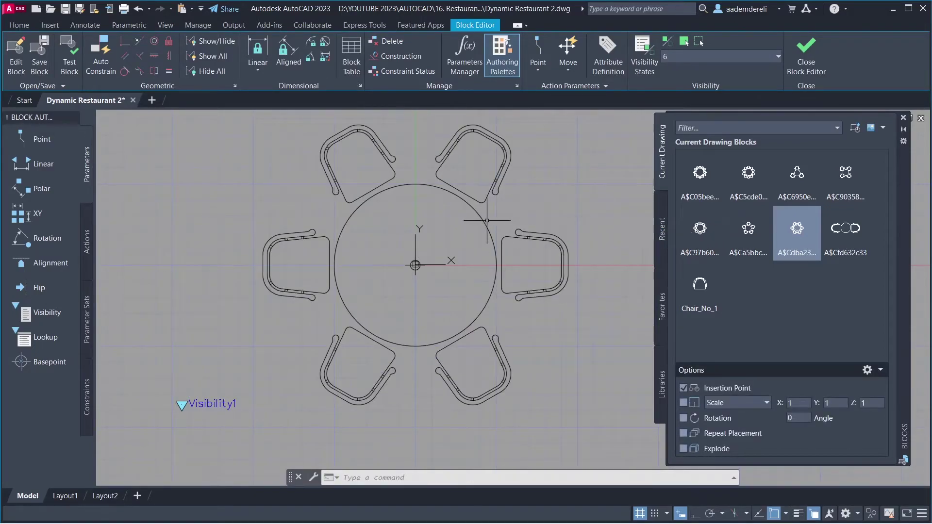
{"action": "left_click", "coordinate": [481, 218]}
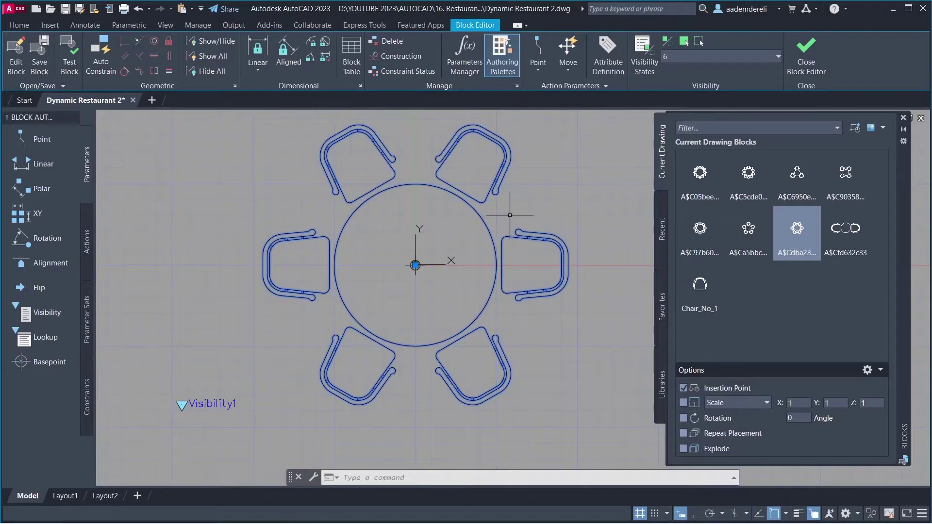
{"action": "type", "text": "x"}
{"action": "key", "text": "Return"}
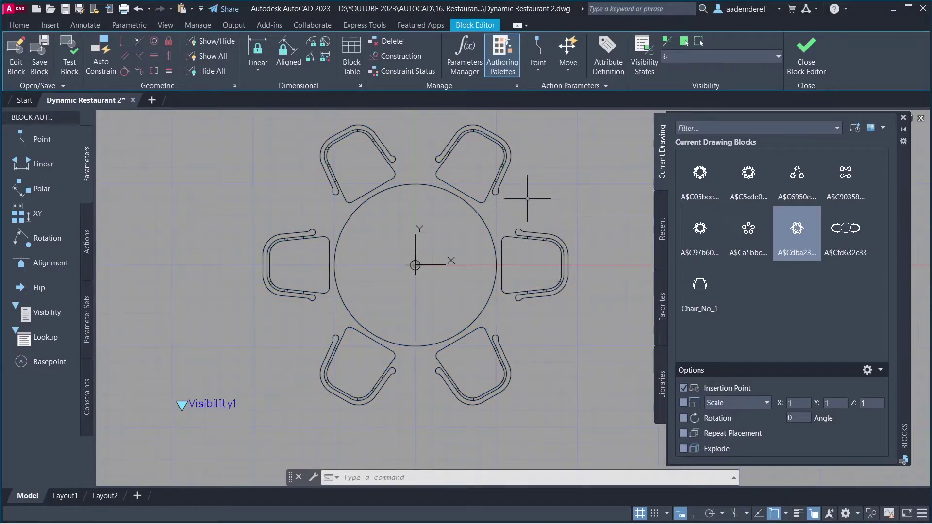
{"action": "left_click", "coordinate": [677, 57]}
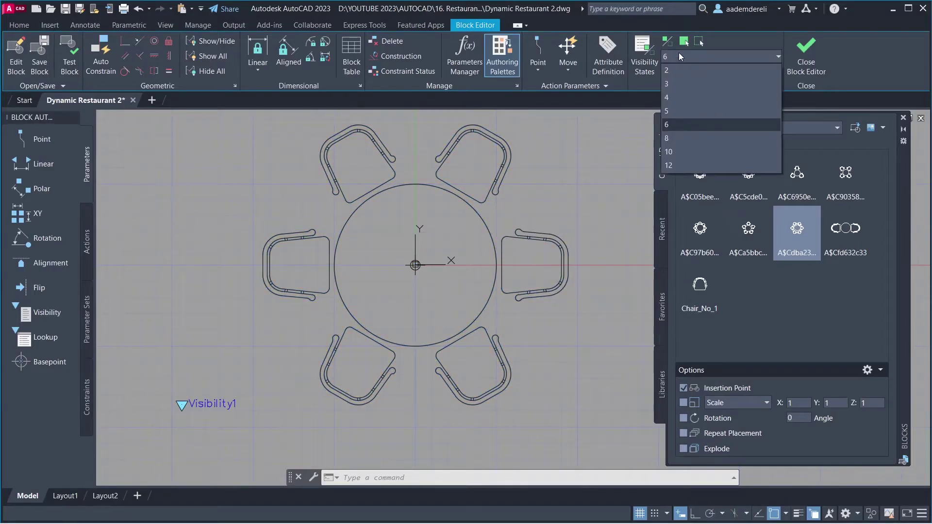
Insert the eight-chair table block at 0,0 in visibility state 8.
{"action": "left_click", "coordinate": [686, 136]}
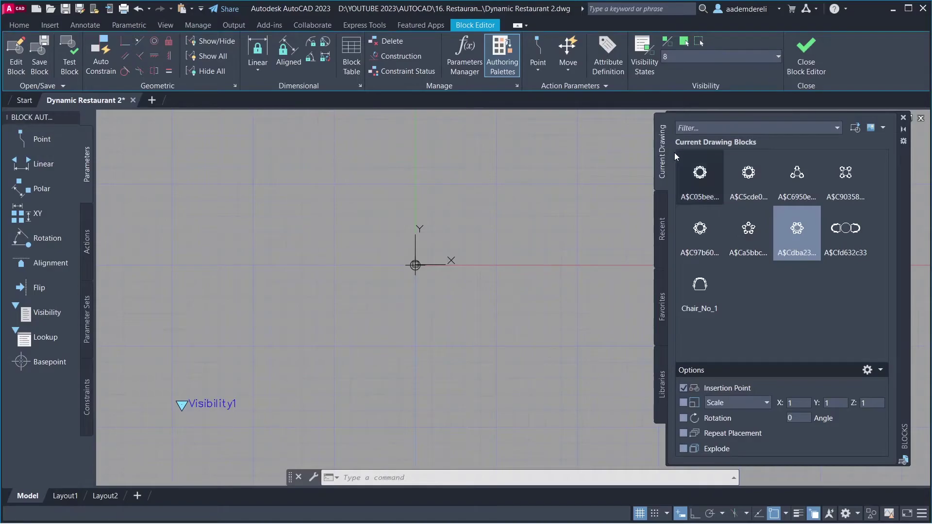
{"action": "left_click", "coordinate": [682, 225]}
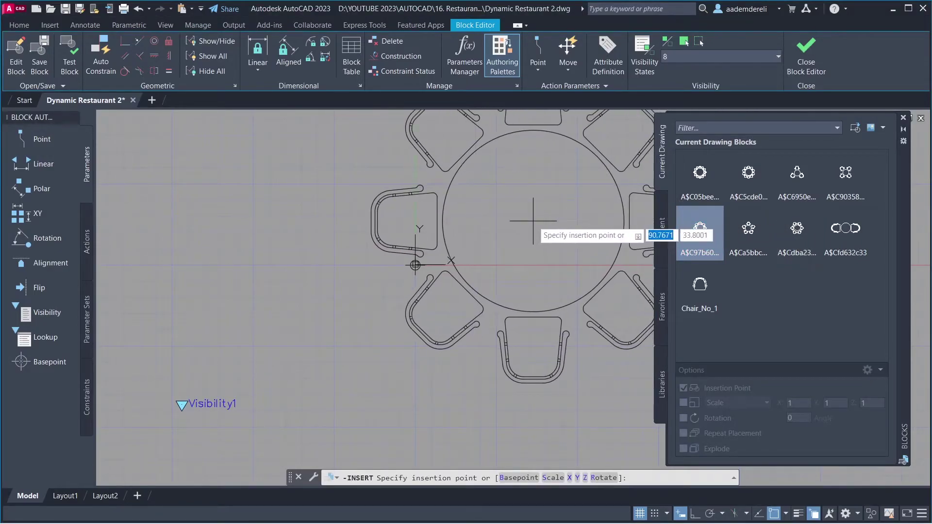
{"action": "type", "text": "0"}
{"action": "key", "text": "Tab"}
{"action": "type", "text": "0"}
{"action": "key", "text": "Return"}
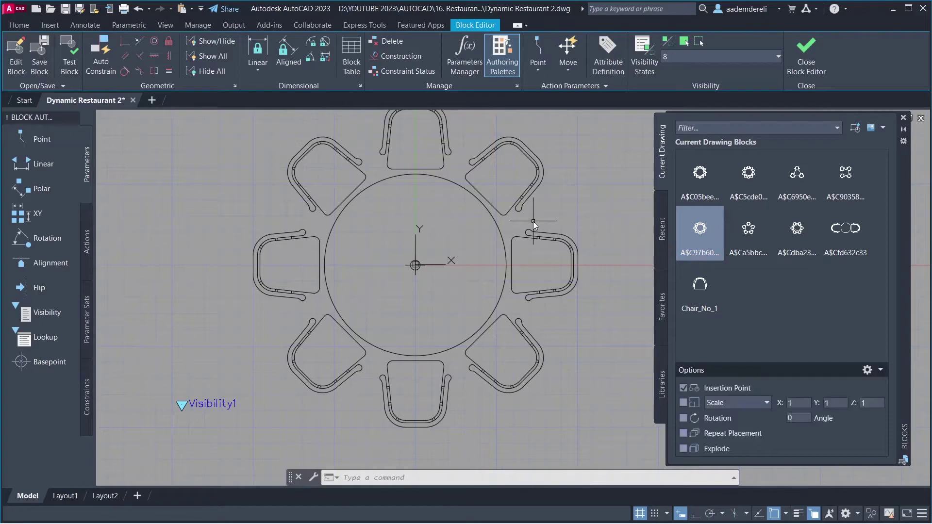
Check the placed chair ring's options, then open the Visibility States list.
{"action": "left_click", "coordinate": [520, 200]}
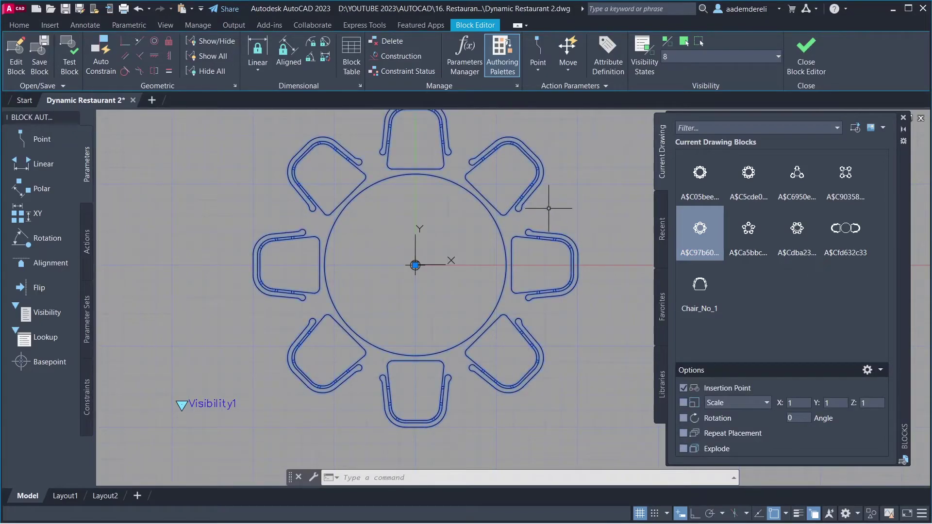
{"action": "right_click", "coordinate": [549, 209]}
{"action": "key", "text": "Escape"}
{"action": "key", "text": "Escape"}
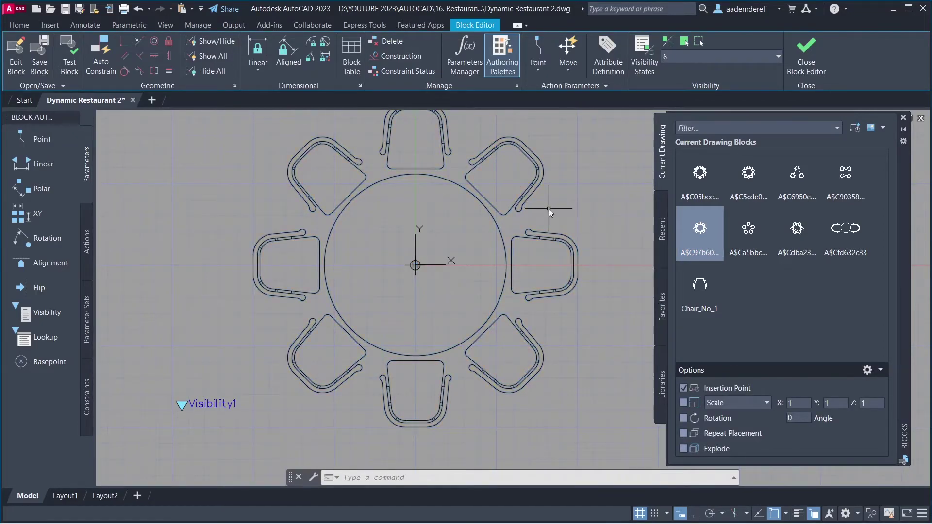
{"action": "left_click", "coordinate": [685, 57]}
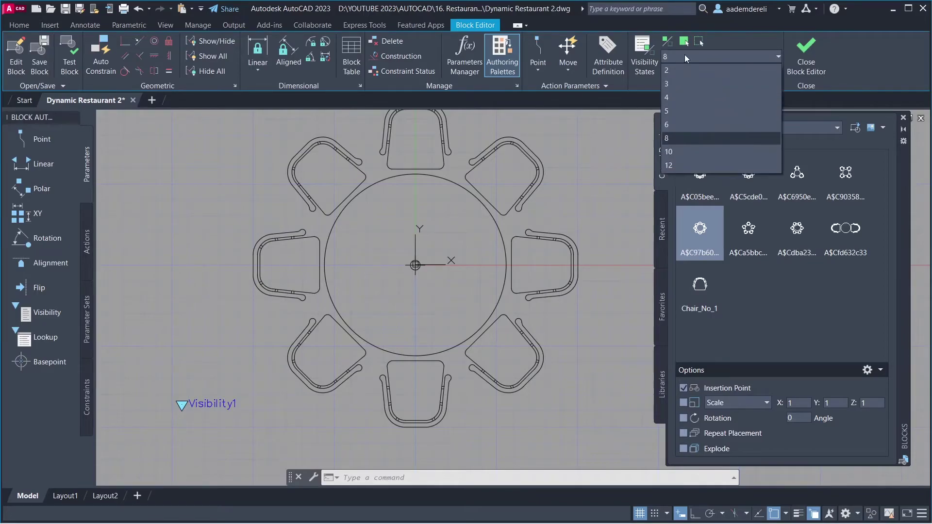
In state 10, insert block A$C5cde0 at the origin and select it.
{"action": "left_click", "coordinate": [697, 149]}
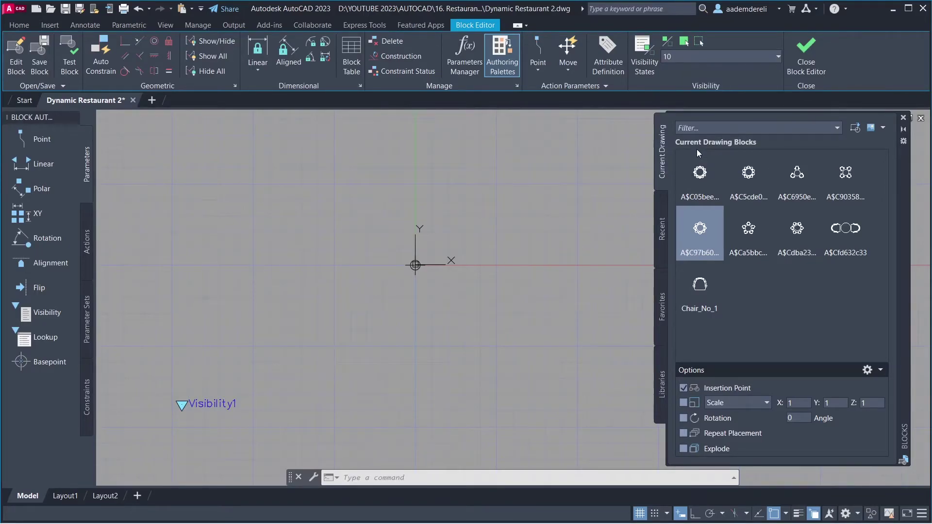
{"action": "left_click", "coordinate": [736, 178]}
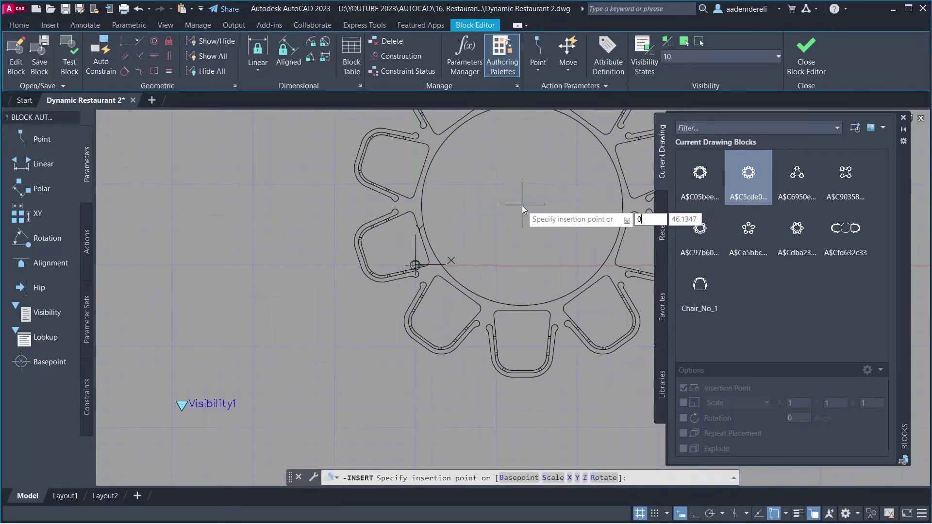
{"action": "left_click", "coordinate": [415, 265]}
{"action": "left_click", "coordinate": [516, 201]}
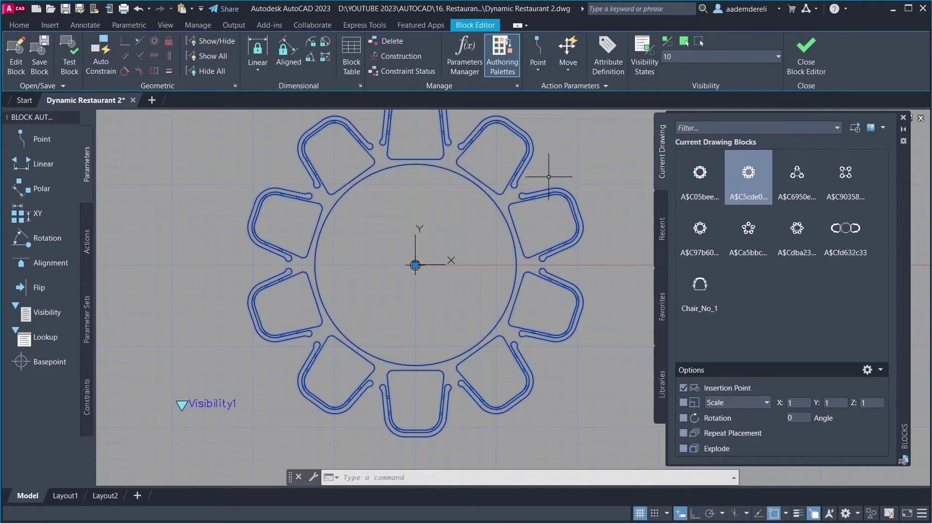
{"action": "type", "text": "x"}
Explode the ten-chair table and switch to the 12-seat visibility state.
{"action": "key", "text": "Return"}
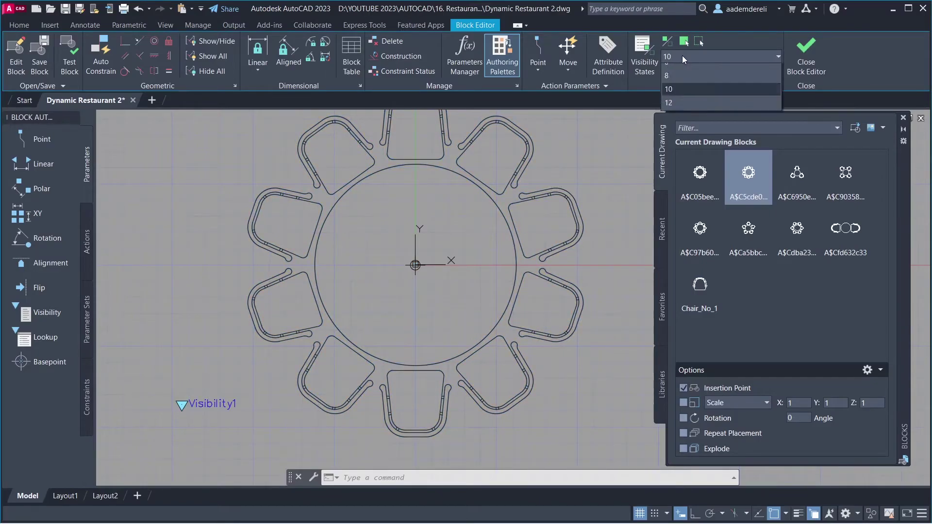
{"action": "left_click", "coordinate": [683, 57]}
{"action": "left_click", "coordinate": [696, 165]}
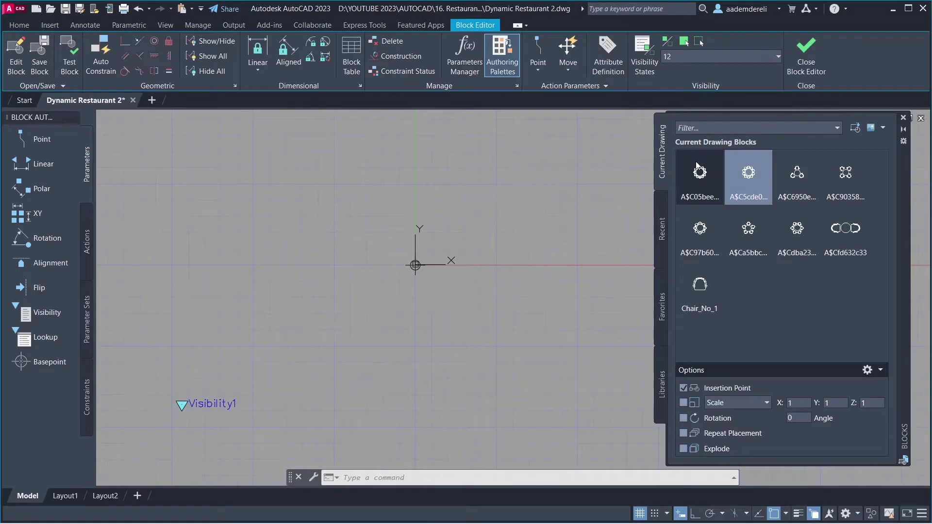
Insert the twelve-chair block A$C05bee at 0,0 and explode it.
{"action": "left_click", "coordinate": [686, 187]}
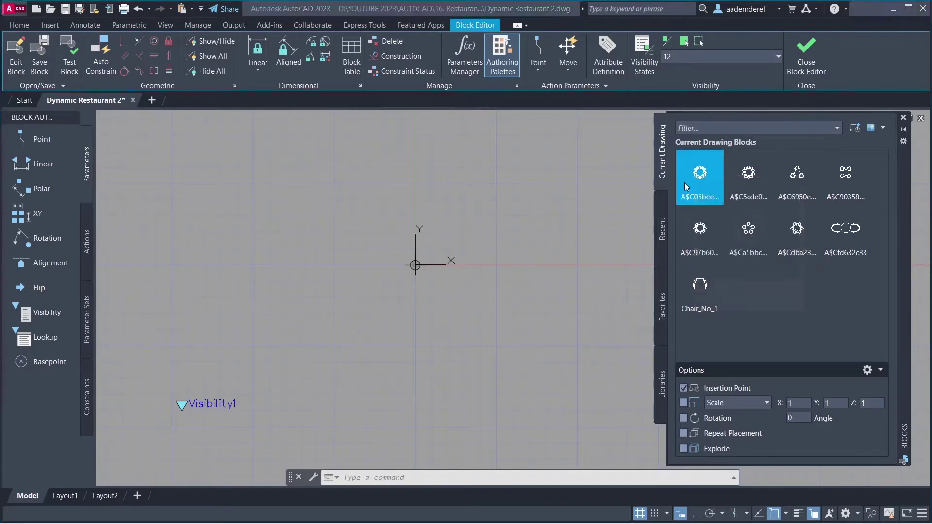
{"action": "type", "text": "0,0"}
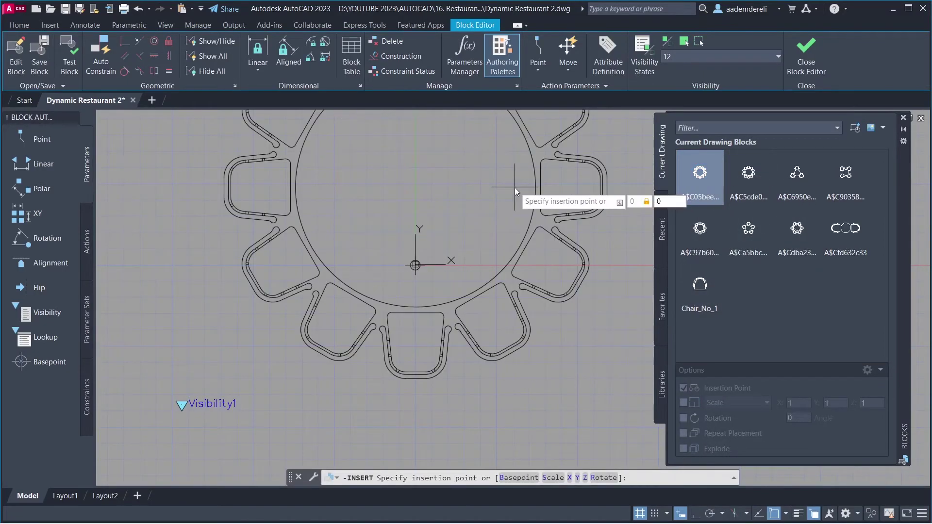
{"action": "key", "text": "Return"}
{"action": "left_click", "coordinate": [507, 188]}
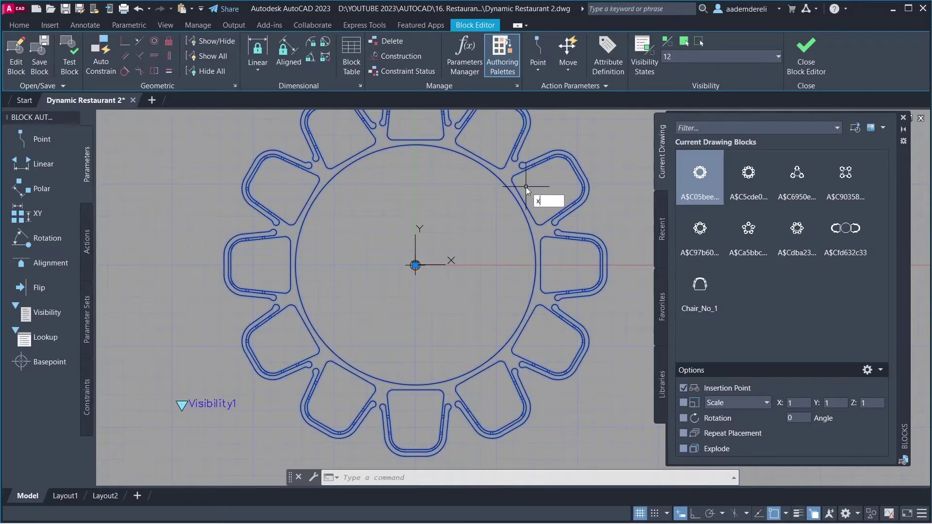
{"action": "key", "text": "Return"}
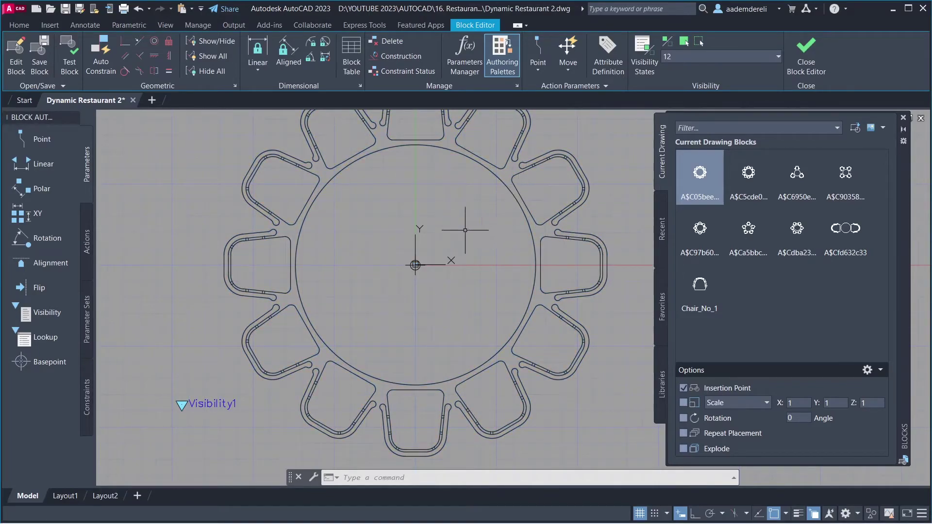
Shift the Visibility1 label slightly right and close the Blocks palette.
{"action": "left_click", "coordinate": [226, 350]}
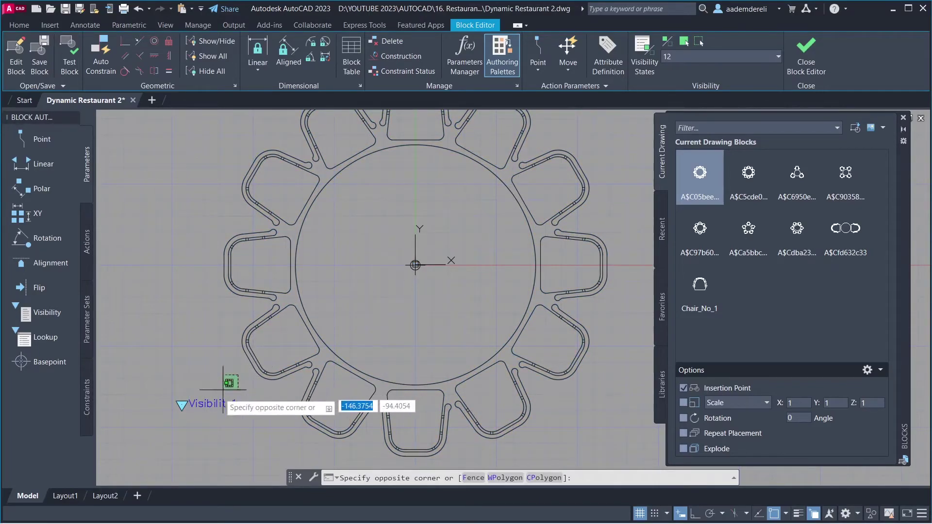
{"action": "left_click", "coordinate": [179, 421]}
{"action": "left_click", "coordinate": [181, 405]}
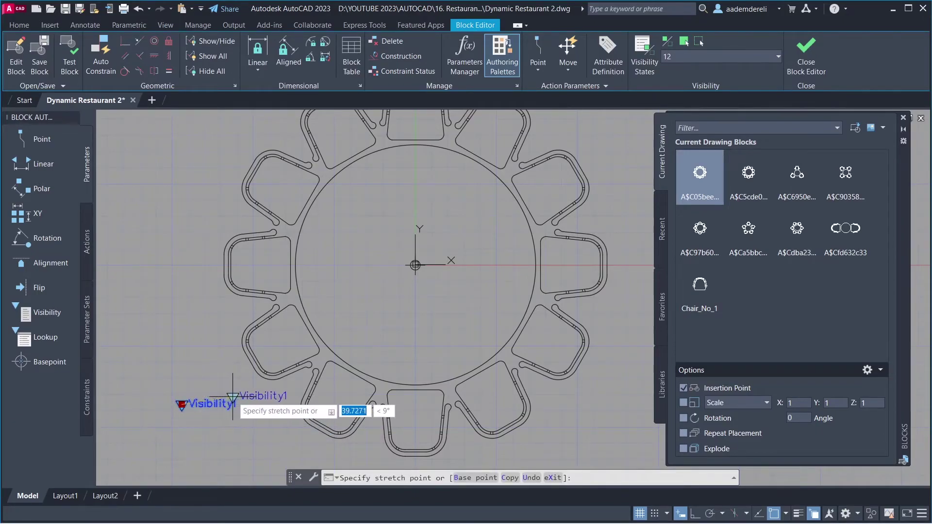
{"action": "left_click", "coordinate": [232, 397]}
{"action": "key", "text": "Escape"}
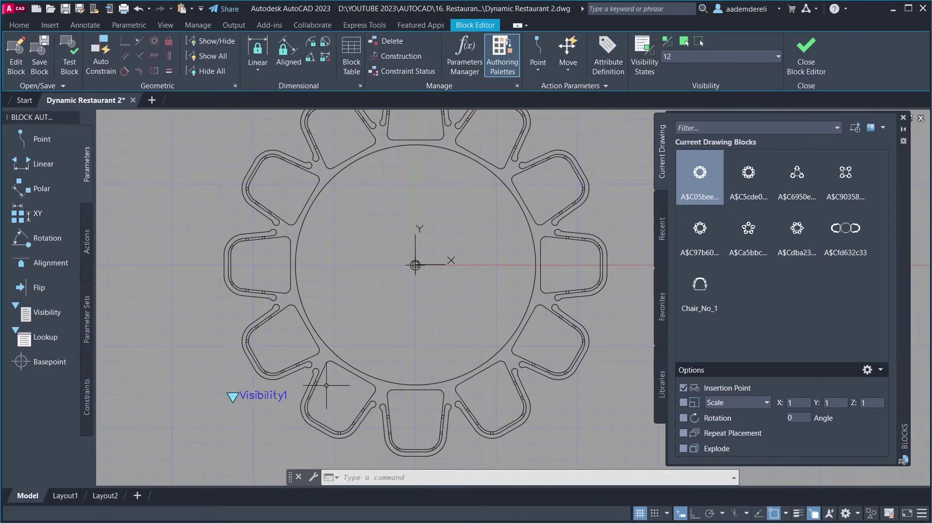
{"action": "left_click", "coordinate": [903, 118]}
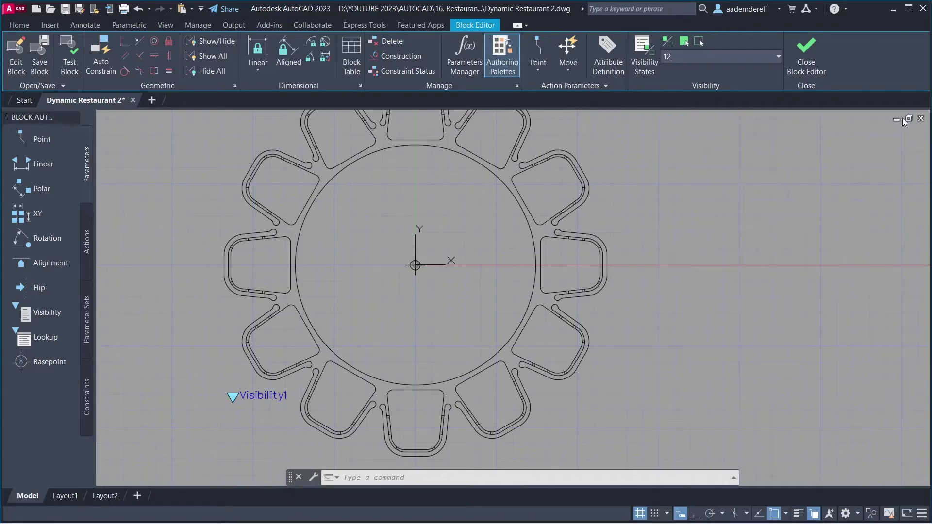
Close the Block Editor saving changes, then centre the two-seat table in view.
{"action": "left_click", "coordinate": [791, 60]}
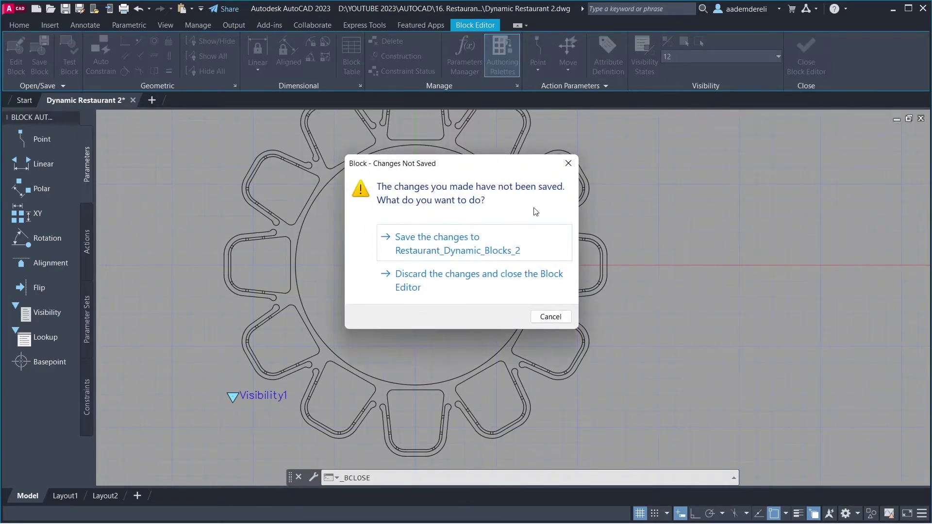
{"action": "left_click", "coordinate": [530, 243]}
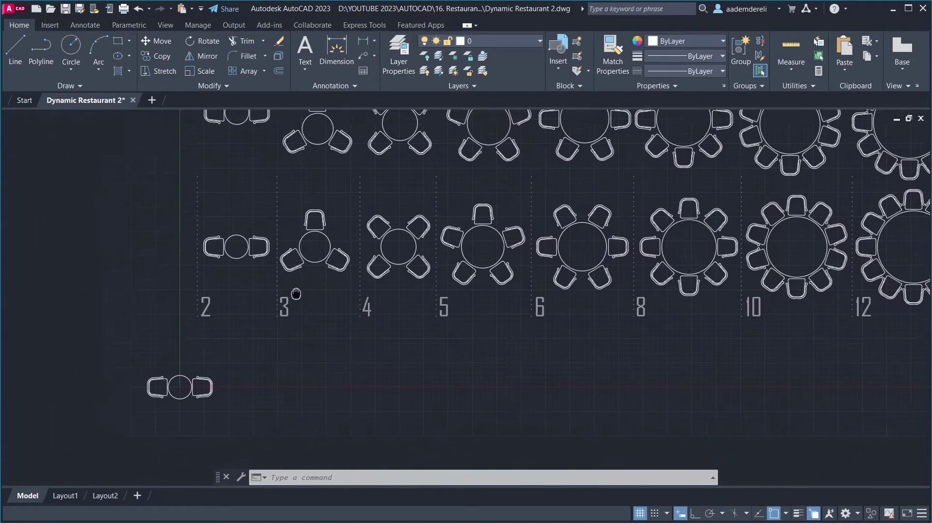
{"action": "middle_click_drag", "start_coordinate": [167, 370], "coordinate": [543, 241]}
{"action": "scroll", "coordinate": [445, 328], "scroll_direction": "up", "scroll_amount": 3}
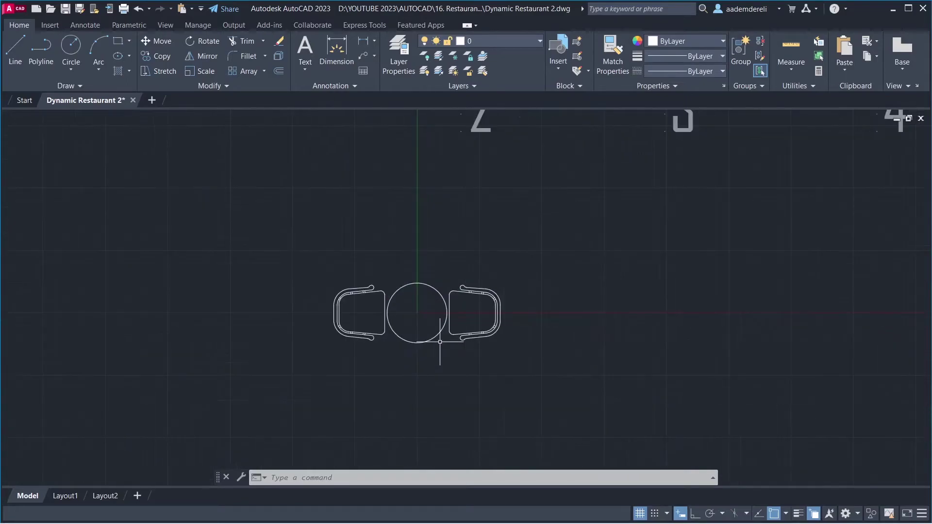
{"action": "middle_click_drag", "start_coordinate": [435, 330], "coordinate": [466, 283]}
Select the test table and cycle it through three, four, five and six seats.
{"action": "left_click", "coordinate": [463, 253]}
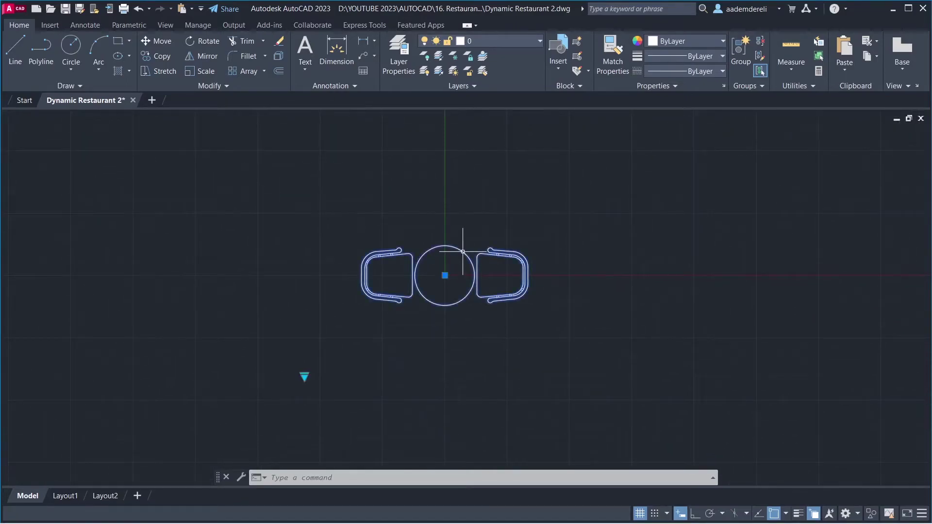
{"action": "left_click", "coordinate": [306, 375]}
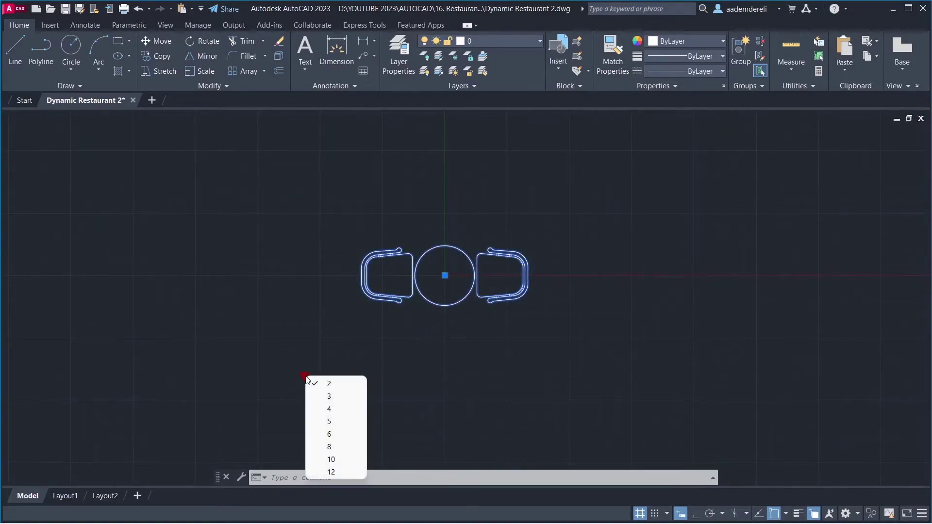
{"action": "left_click", "coordinate": [338, 395]}
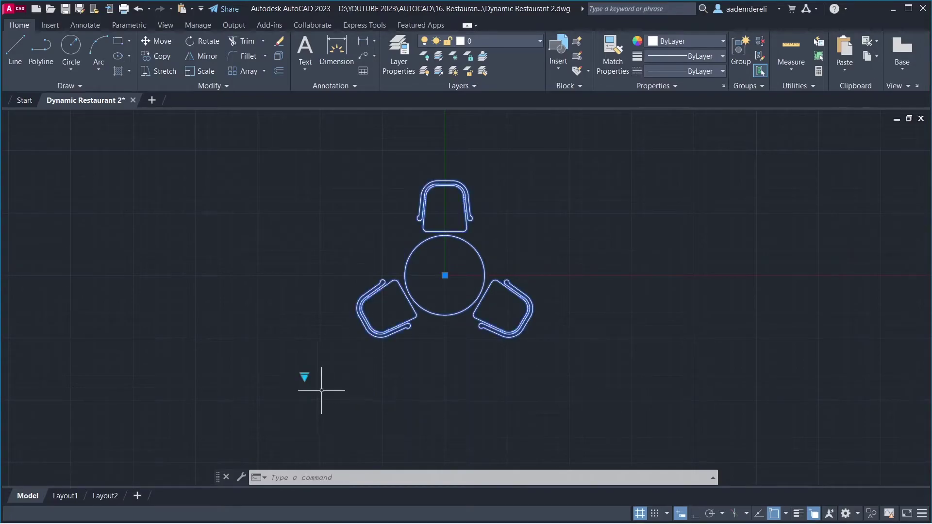
{"action": "left_click", "coordinate": [305, 378]}
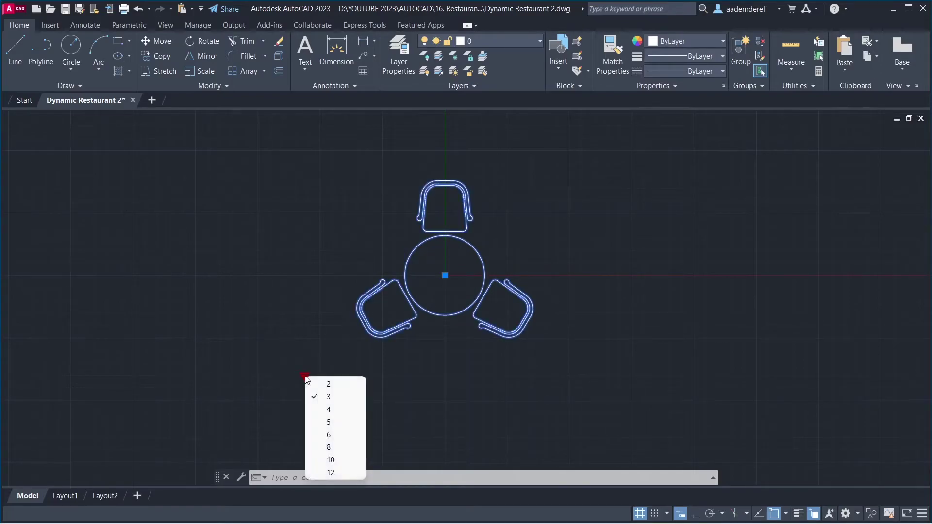
{"action": "left_click", "coordinate": [331, 411]}
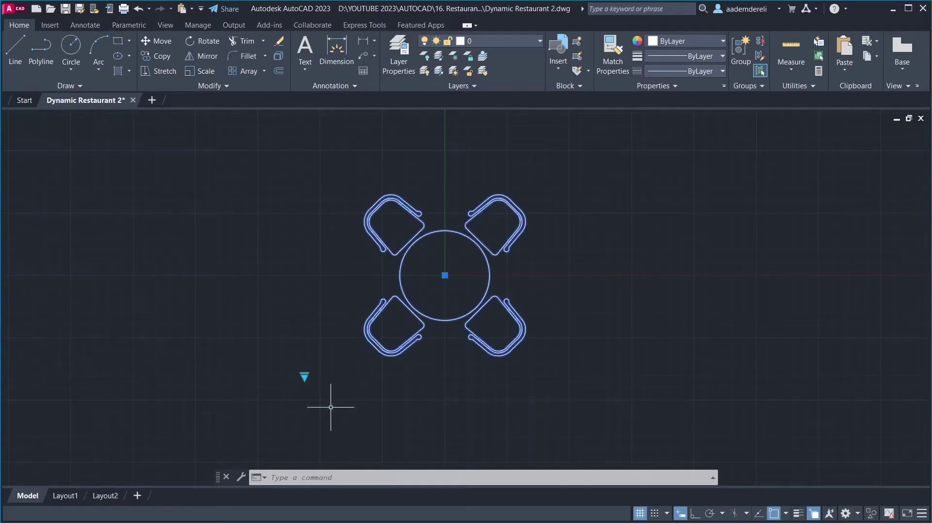
{"action": "left_click", "coordinate": [305, 376]}
{"action": "left_click", "coordinate": [335, 420]}
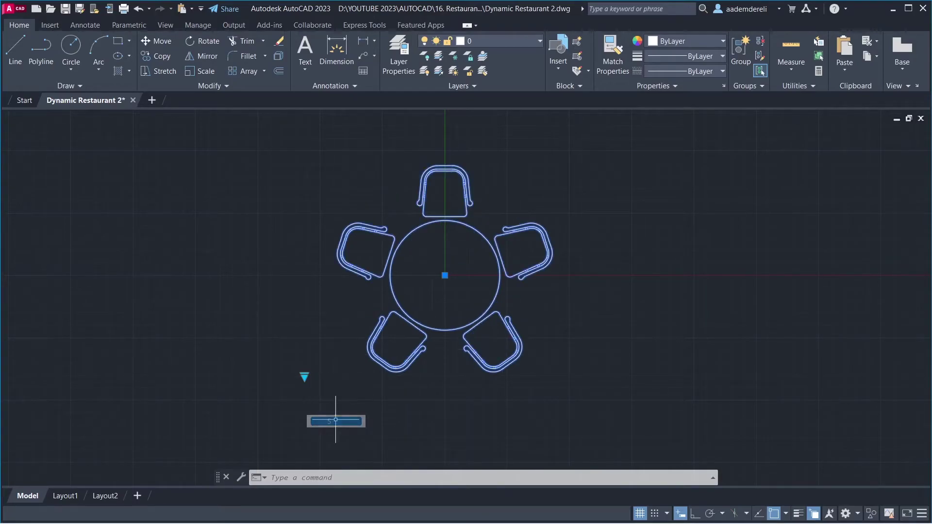
{"action": "left_click", "coordinate": [304, 376]}
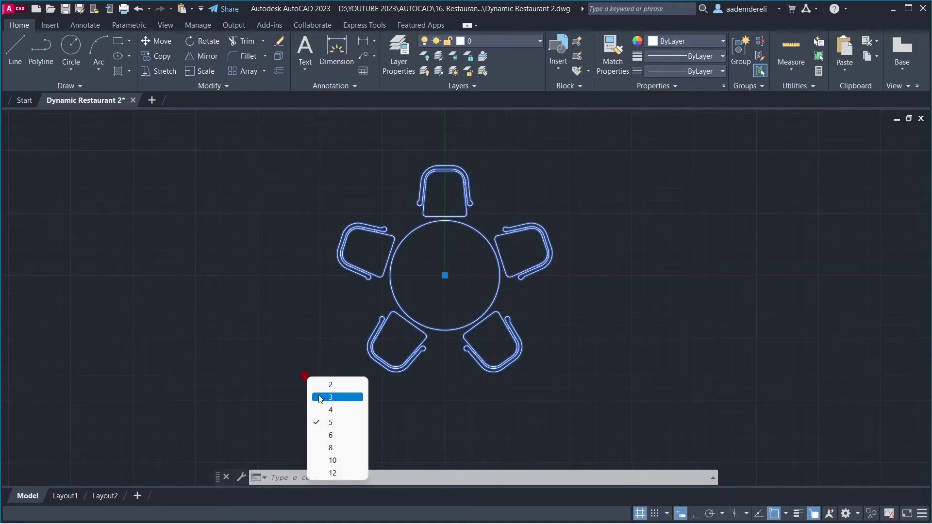
{"action": "left_click", "coordinate": [335, 432]}
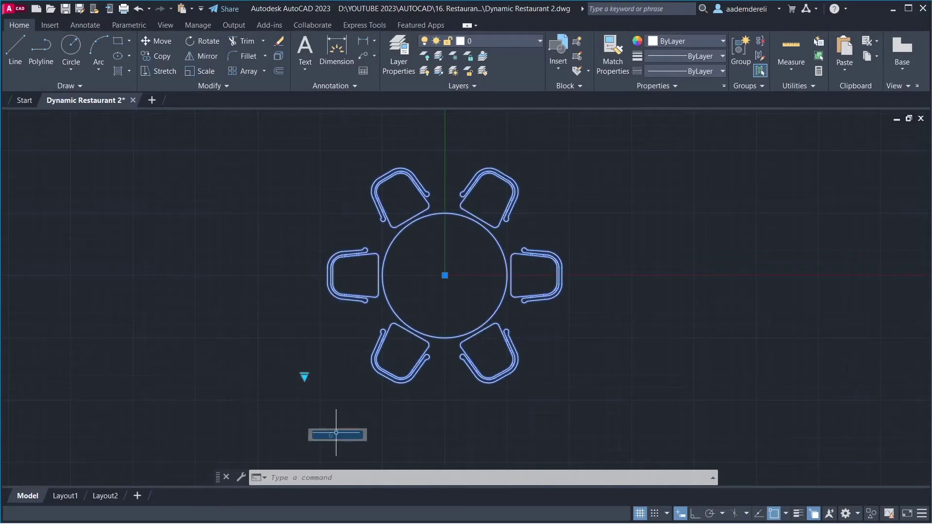
Continue cycling the table to eight, ten and finally twelve seats.
{"action": "left_click", "coordinate": [305, 377]}
{"action": "left_click", "coordinate": [341, 443]}
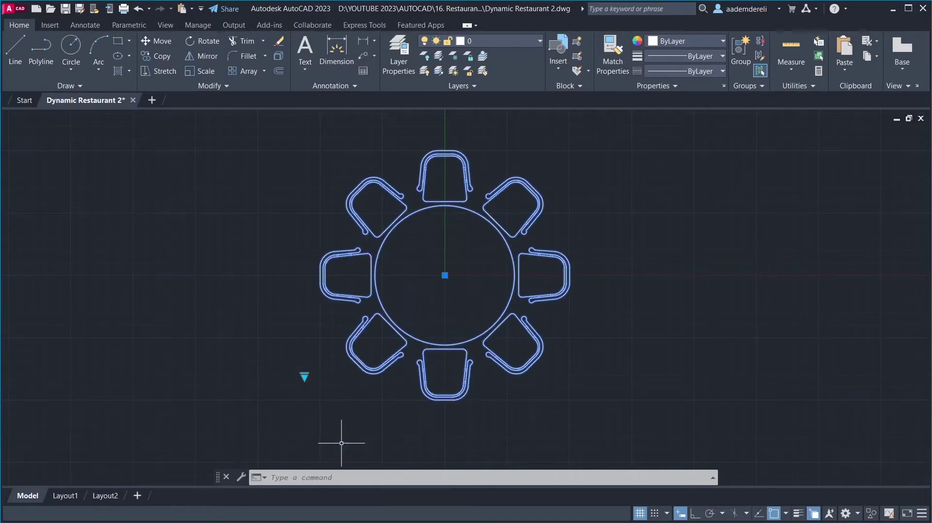
{"action": "left_click", "coordinate": [305, 377]}
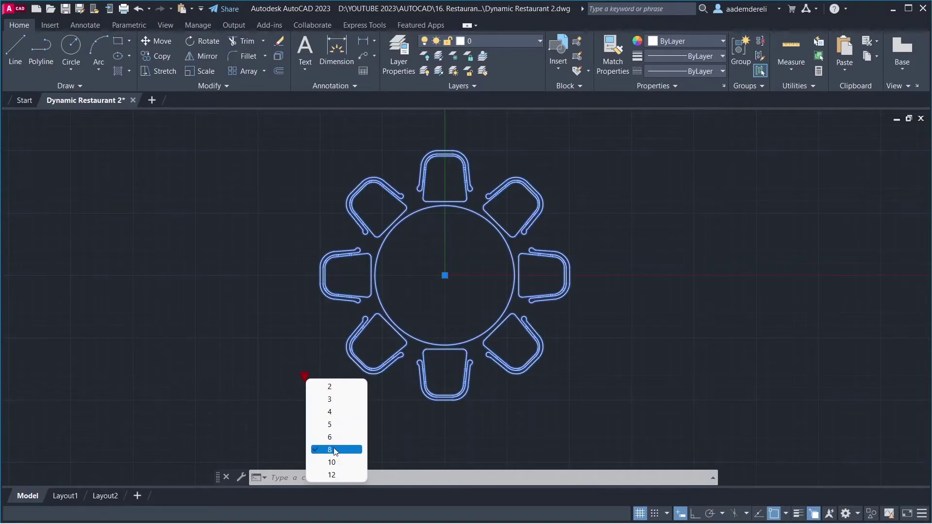
{"action": "left_click", "coordinate": [339, 455]}
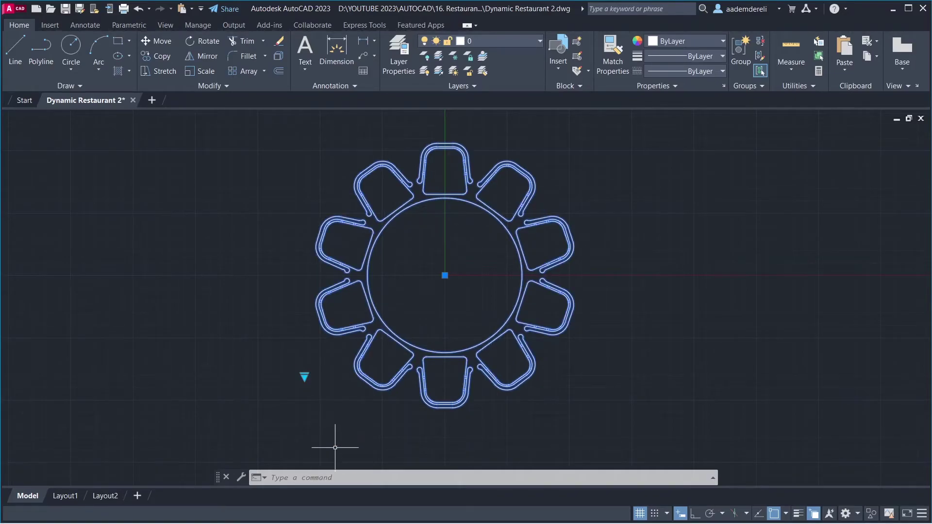
{"action": "left_click", "coordinate": [305, 377]}
{"action": "left_click", "coordinate": [331, 472]}
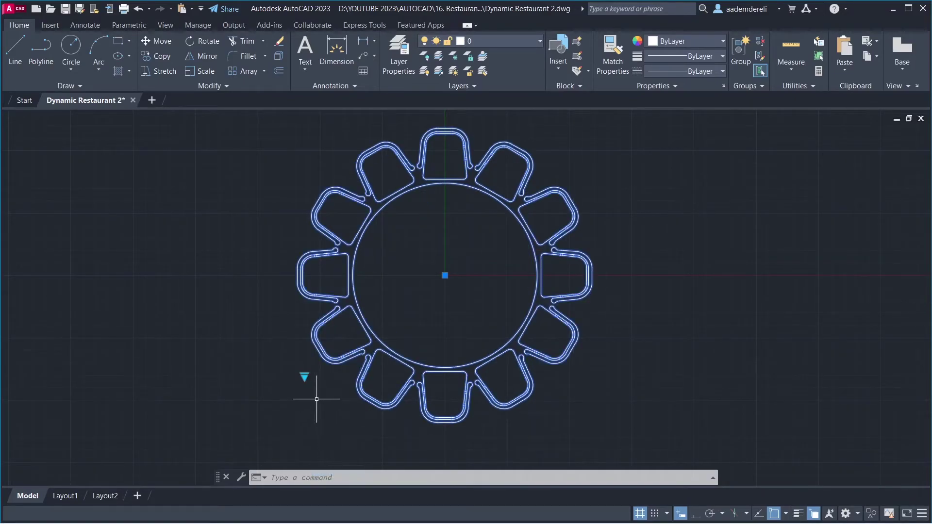
{"action": "scroll", "coordinate": [311, 402], "scroll_direction": "down", "scroll_amount": 2}
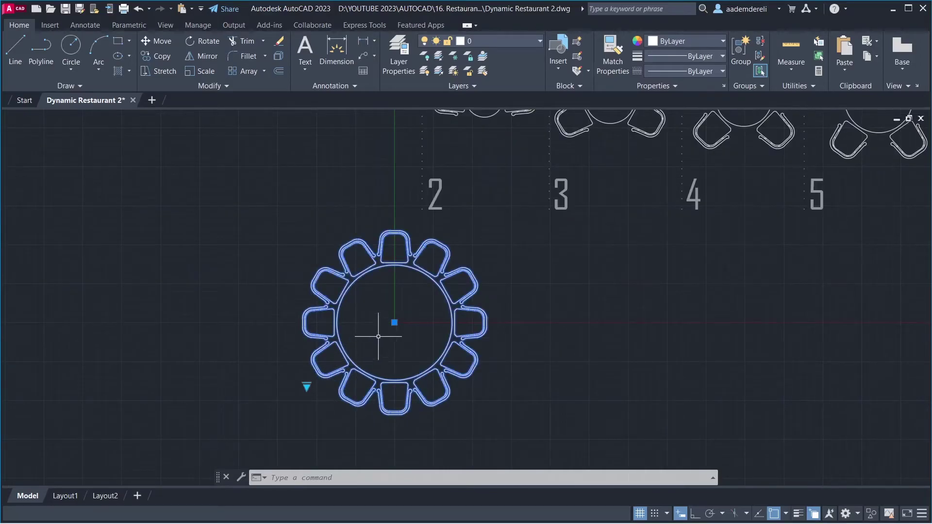
Copy the twelve-seat table to the right and set the copy to four seats.
{"action": "left_click", "coordinate": [394, 323]}
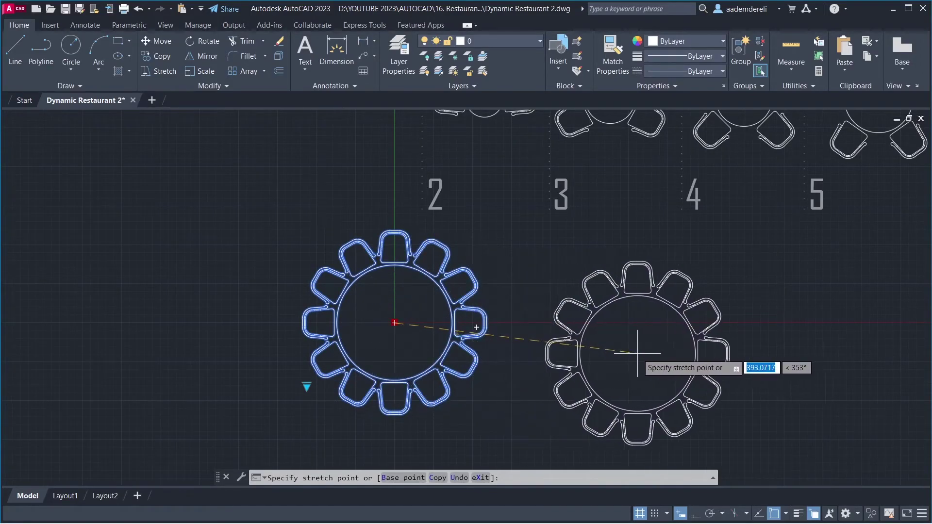
{"action": "key", "text": "Escape"}
{"action": "key", "text": "Escape"}
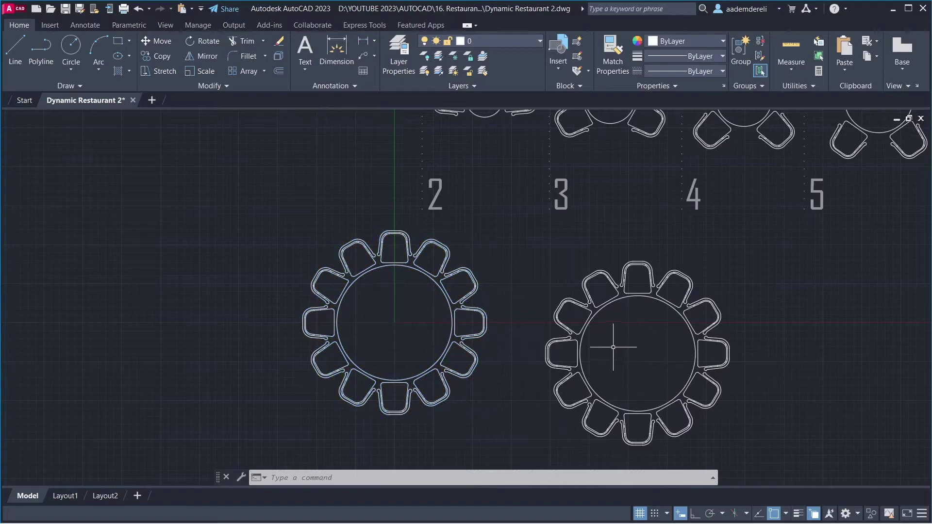
{"action": "left_click", "coordinate": [592, 320]}
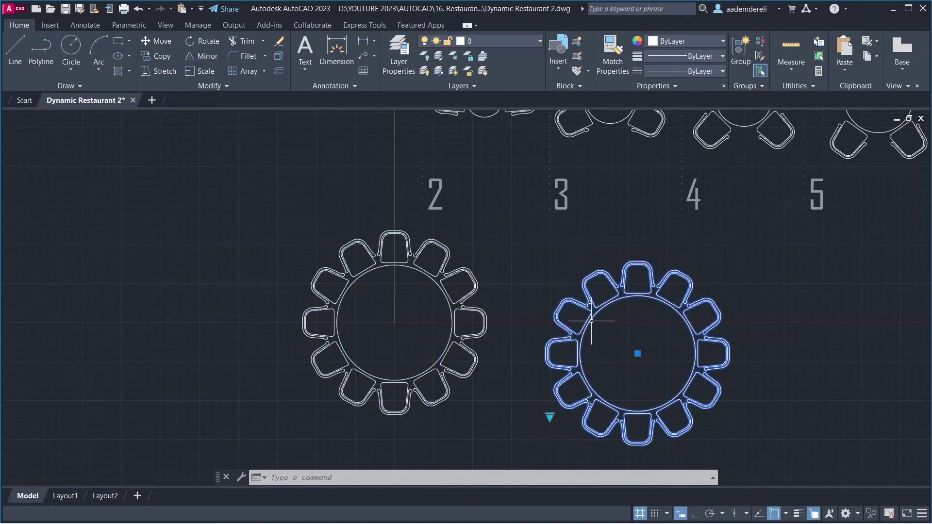
{"action": "left_click", "coordinate": [550, 417]}
{"action": "left_click", "coordinate": [563, 439]}
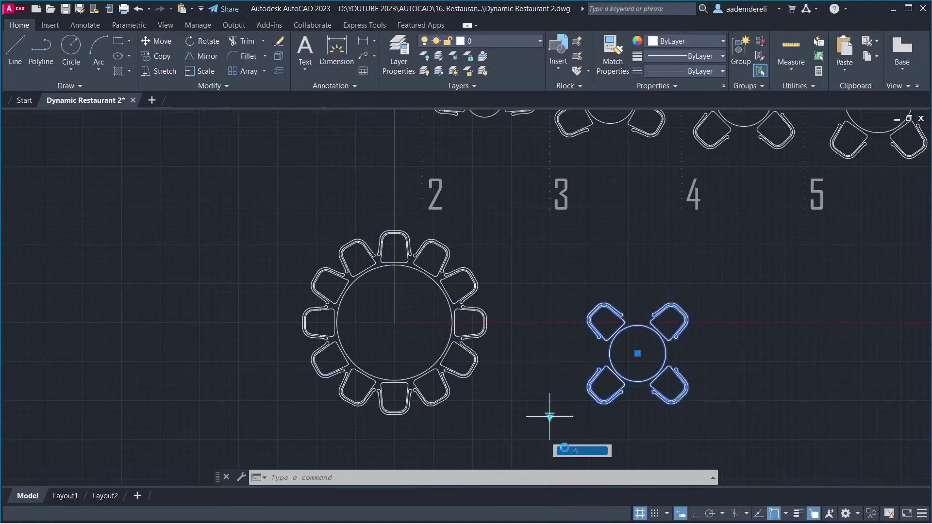
{"action": "key", "text": "Escape"}
{"action": "scroll", "coordinate": [617, 238], "scroll_direction": "down", "scroll_amount": 4}
{"action": "middle_click_drag", "start_coordinate": [618, 238], "coordinate": [509, 291]}
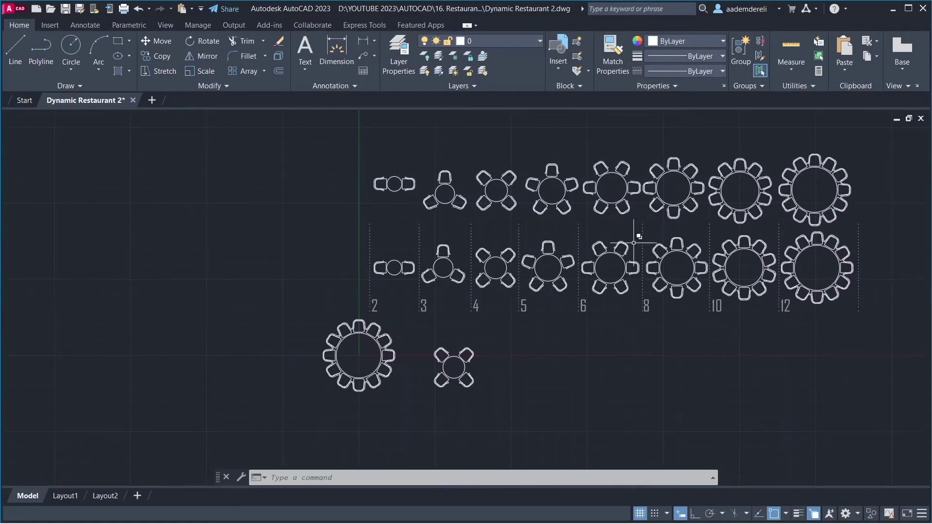
Crossing-select and delete the upper row of tables.
{"action": "left_click", "coordinate": [821, 139]}
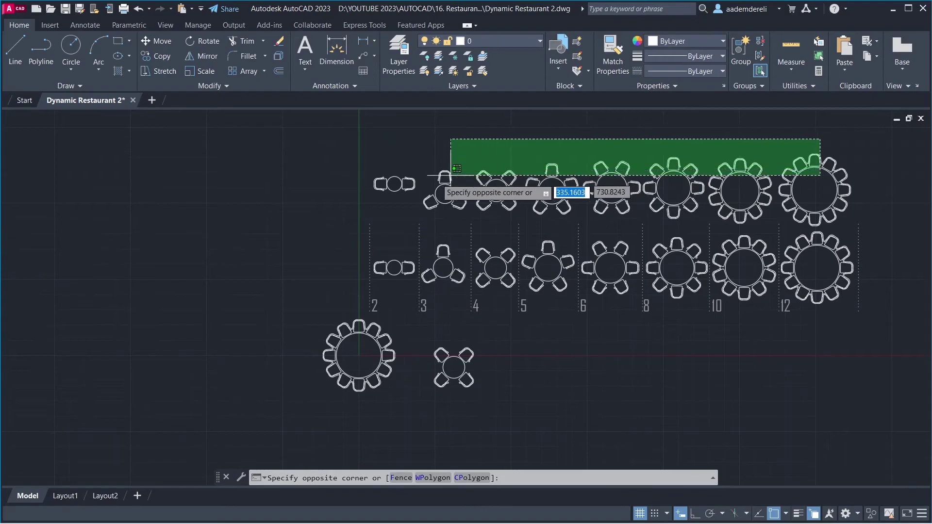
{"action": "left_click", "coordinate": [370, 213]}
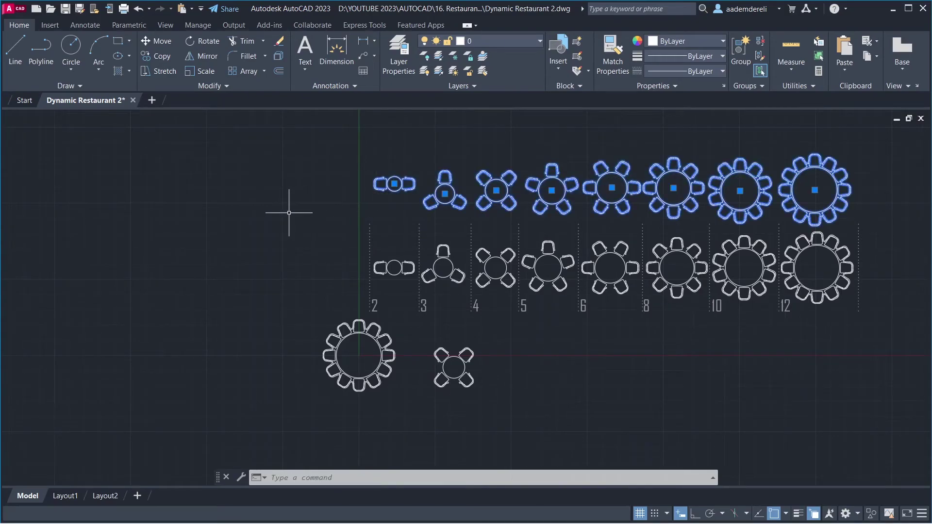
{"action": "key", "text": "Delete"}
{"action": "type", "text": "PU"}
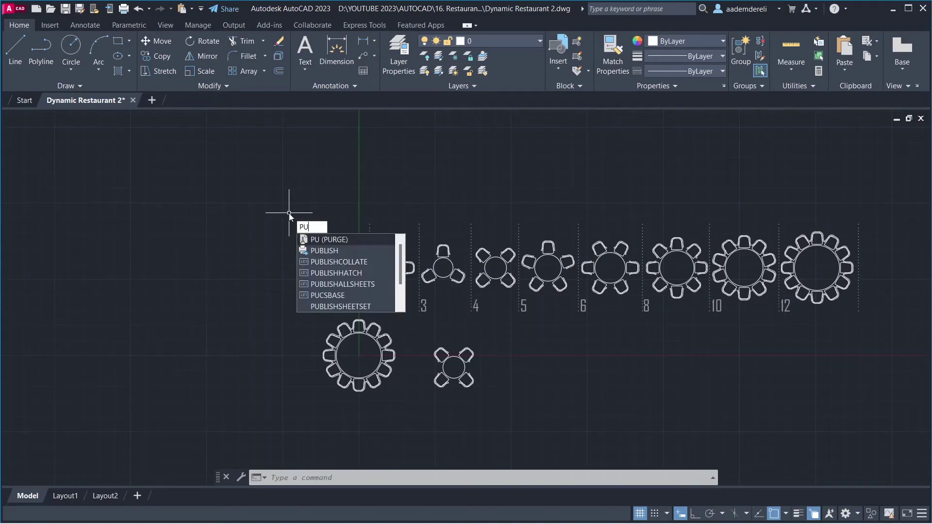
Purge all unused blocks and other checked items with PURGE.
{"action": "key", "text": "Return"}
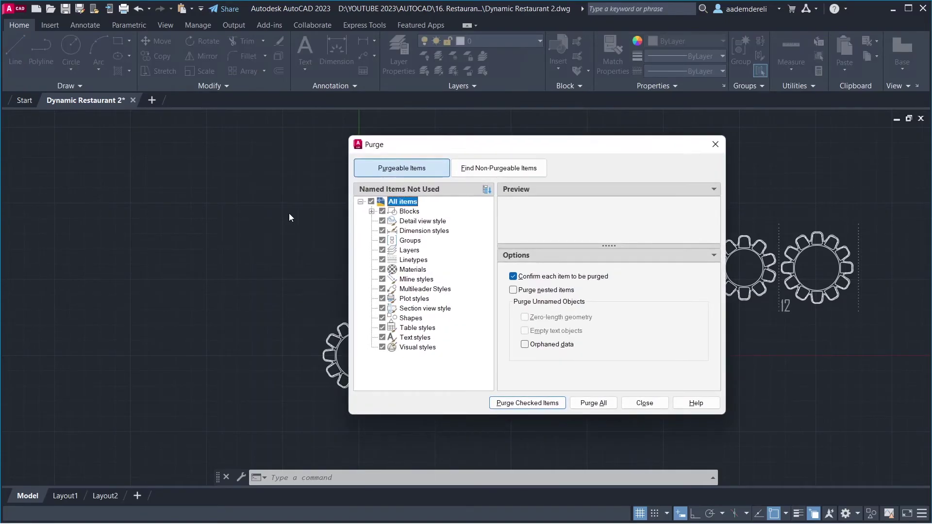
{"action": "left_click", "coordinate": [409, 212]}
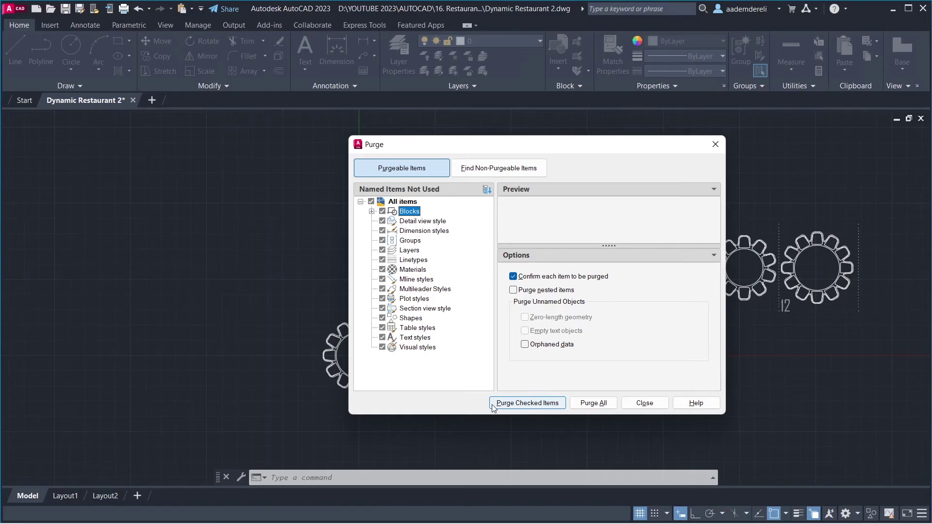
{"action": "left_click", "coordinate": [564, 407]}
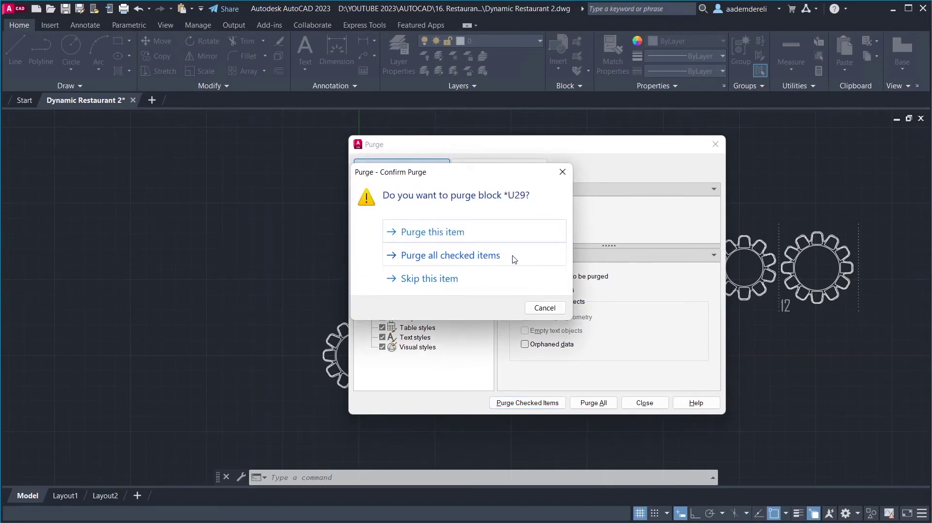
{"action": "left_click", "coordinate": [519, 256]}
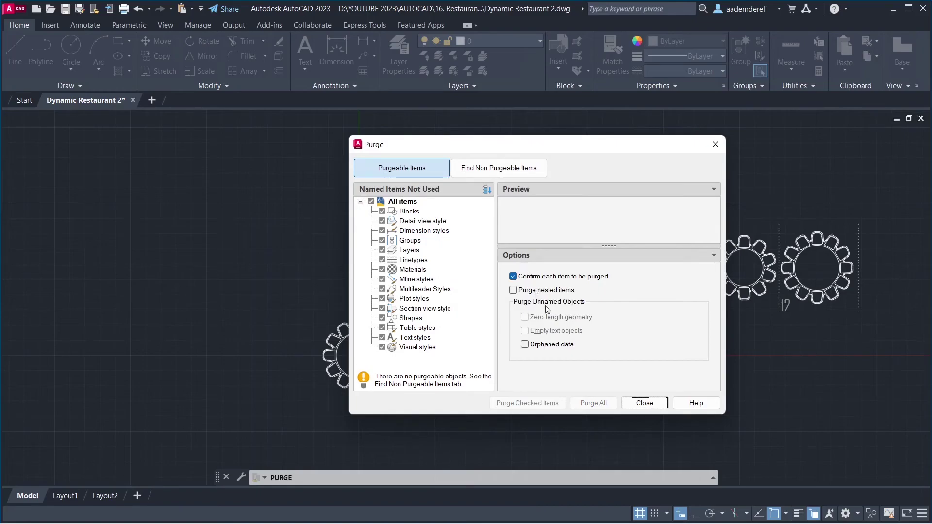
{"action": "left_click", "coordinate": [630, 402]}
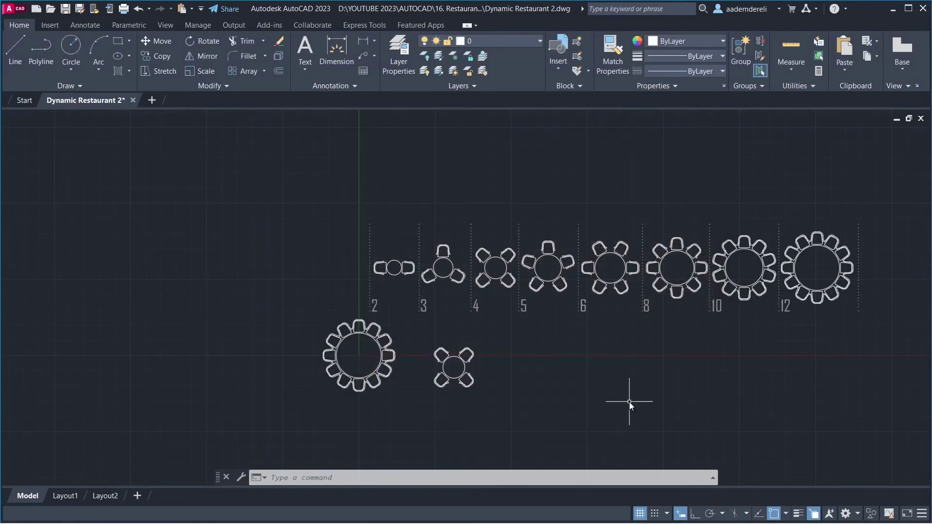
Check the Insert gallery's remaining blocks, then zoom-window around the tables.
{"action": "left_click", "coordinate": [558, 70]}
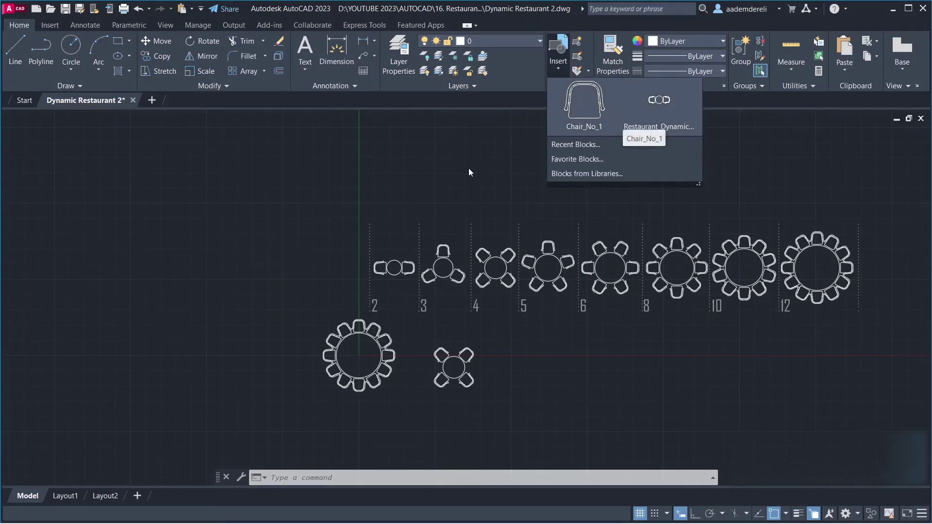
{"action": "type", "text": "z"}
{"action": "key", "text": "Return"}
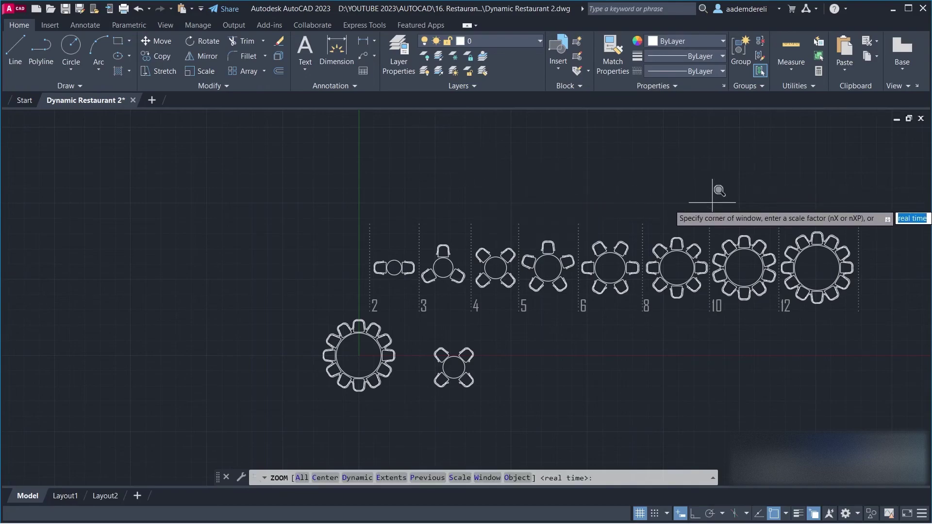
{"action": "left_click", "coordinate": [876, 197]}
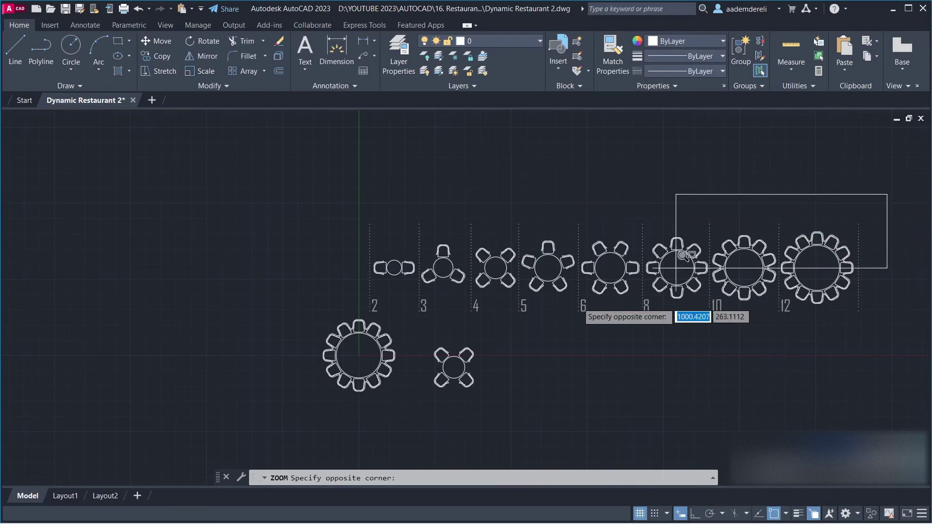
{"action": "left_click", "coordinate": [313, 398]}
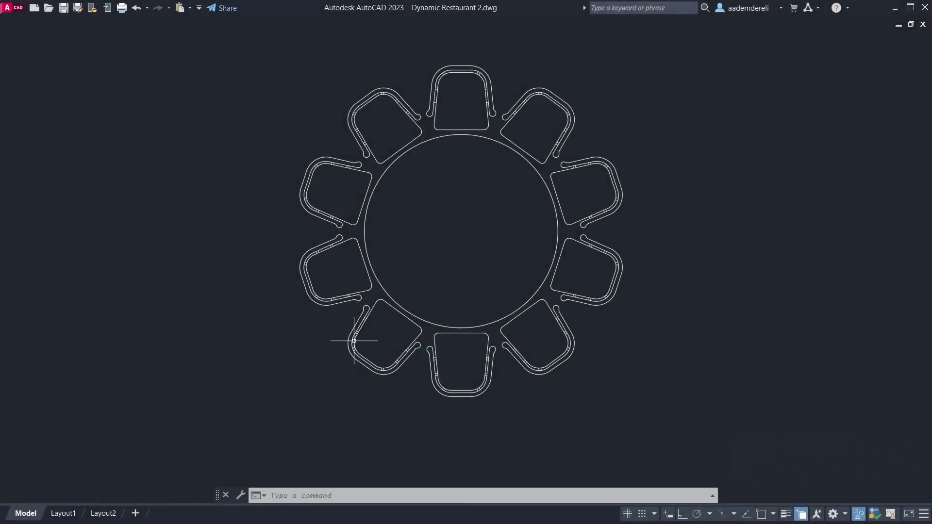
Switch the selected table to six seats, then four, then two.
{"action": "left_click", "coordinate": [354, 333]}
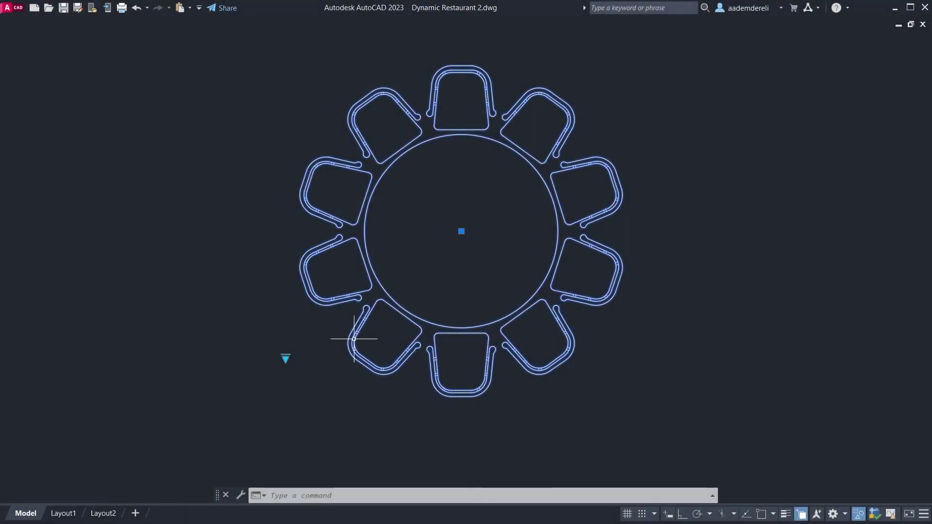
{"action": "left_click", "coordinate": [286, 357]}
{"action": "left_click", "coordinate": [308, 418]}
{"action": "left_click", "coordinate": [286, 357]}
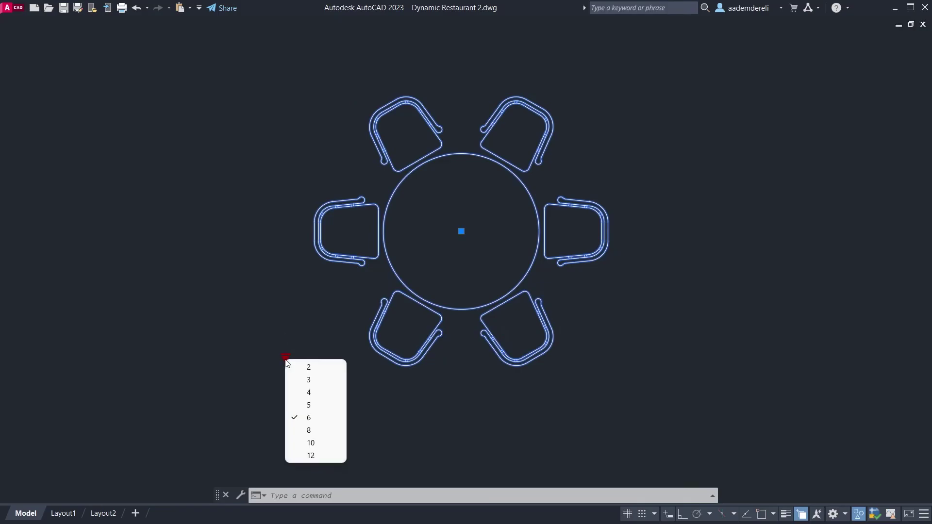
{"action": "left_click", "coordinate": [309, 392]}
{"action": "left_click", "coordinate": [286, 357]}
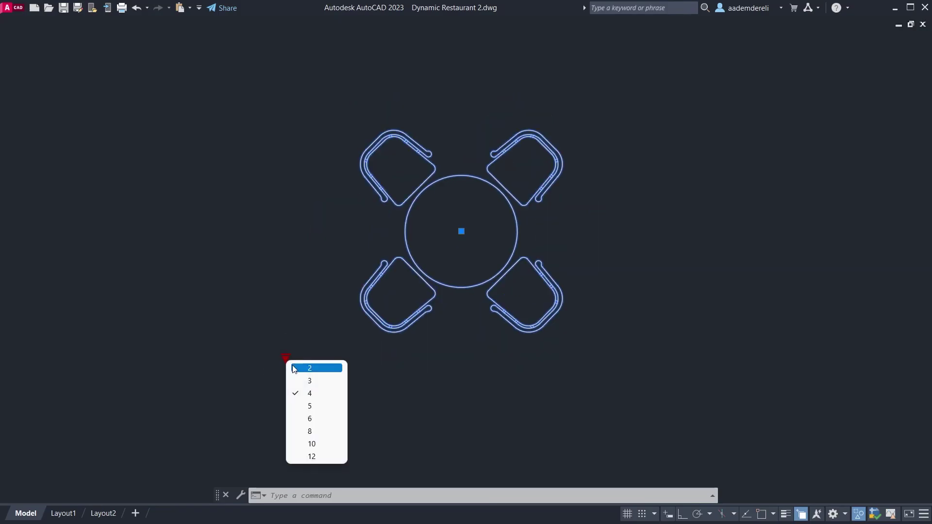
{"action": "left_click", "coordinate": [286, 358]}
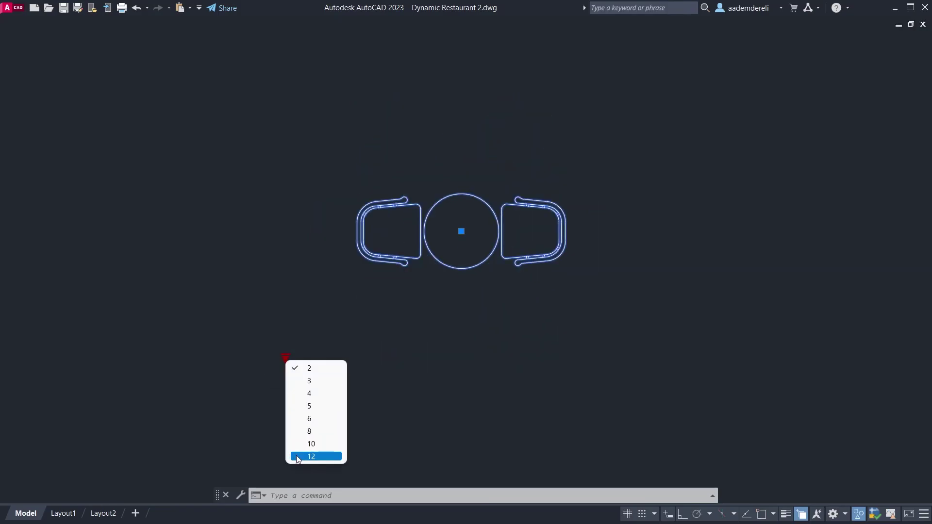